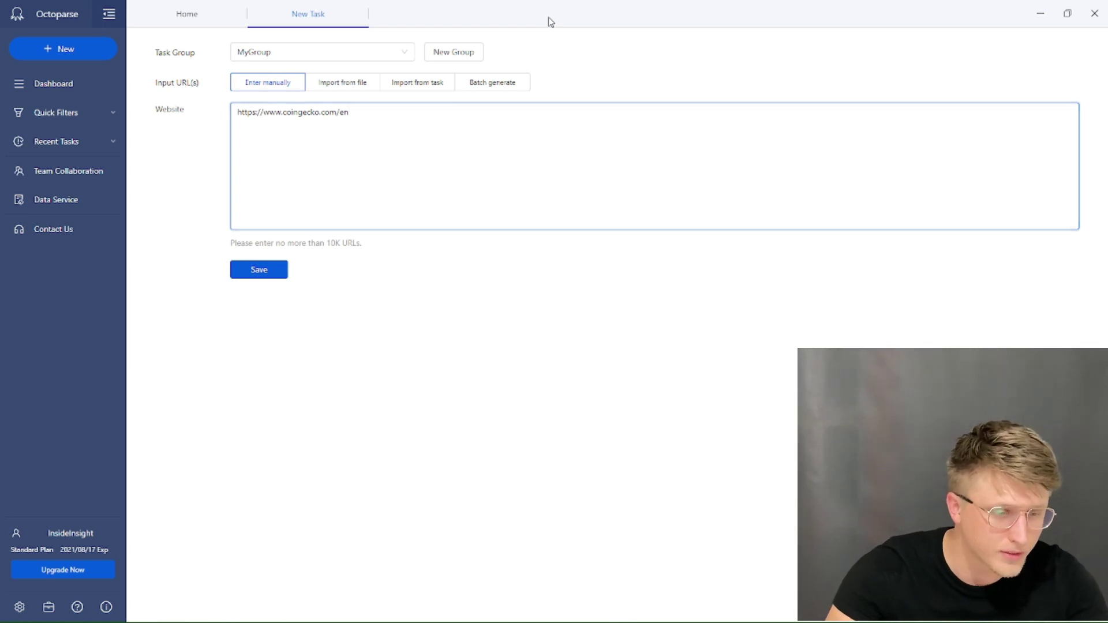
Step: Bring Octoparse back to the front, then open and minimise Task Manager
key("alt+Tab")
left_click(203, 222)
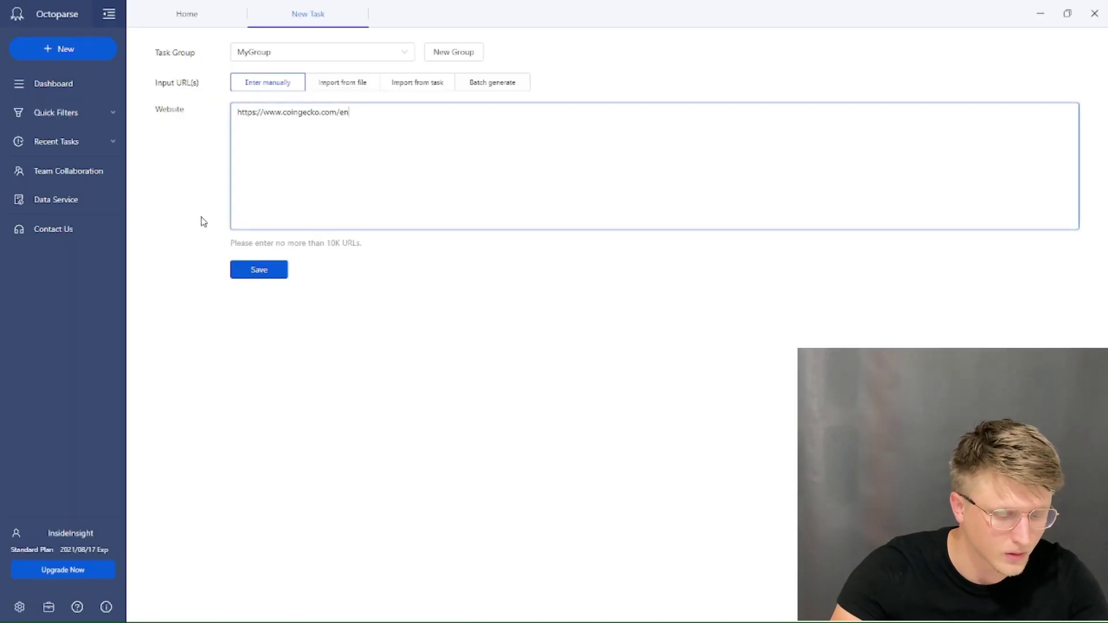
left_click(203, 221)
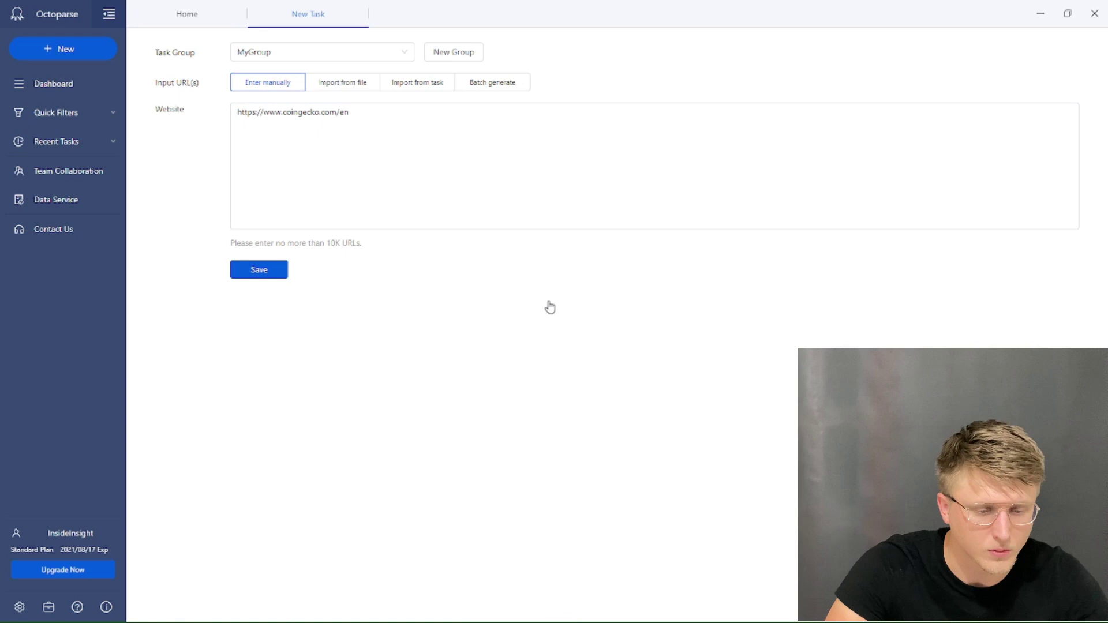
key("ctrl+shift+Escape")
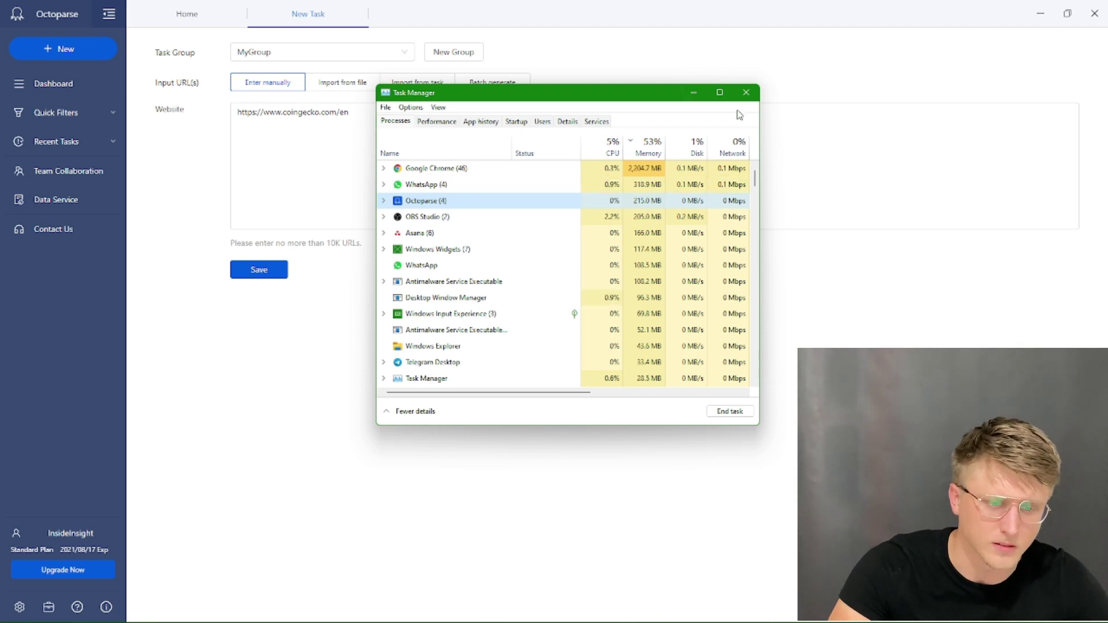
left_click(694, 93)
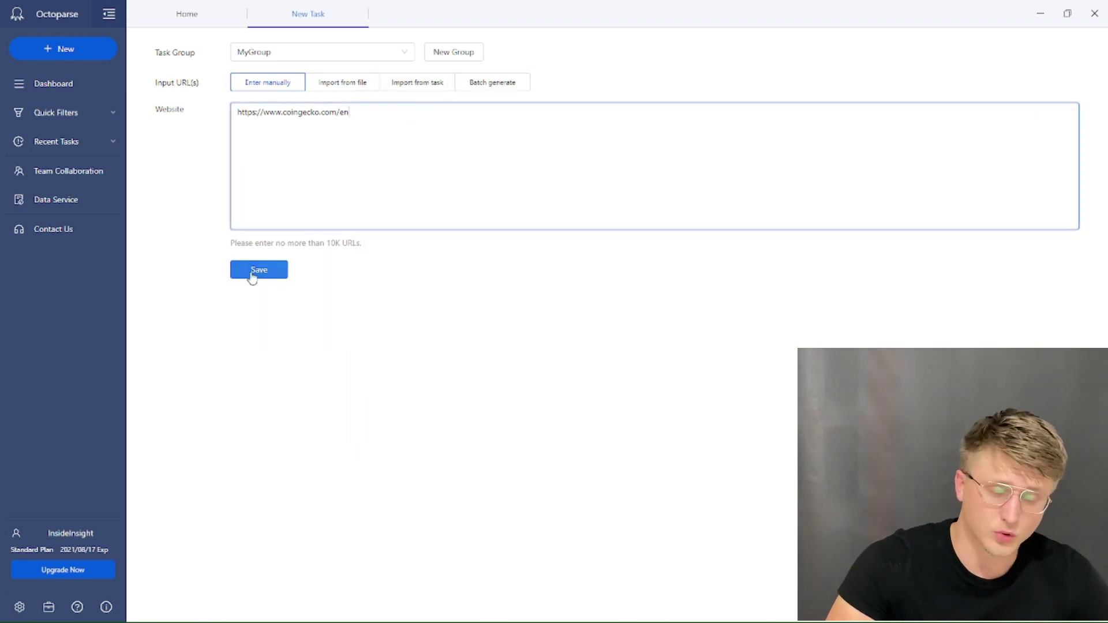
mouse_move(72, 52)
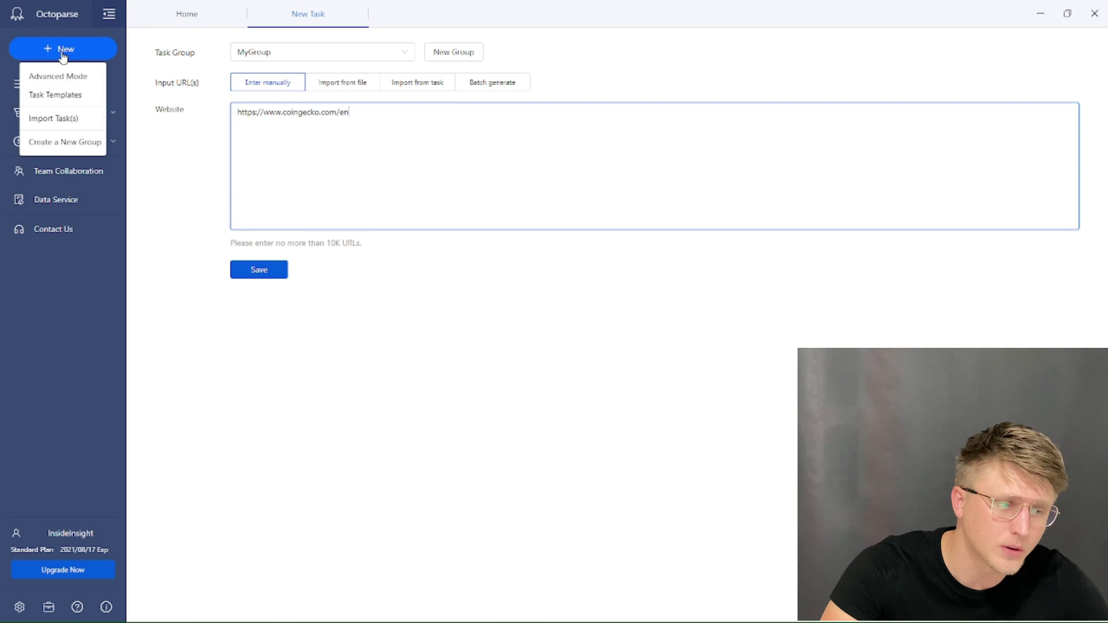
left_click(78, 85)
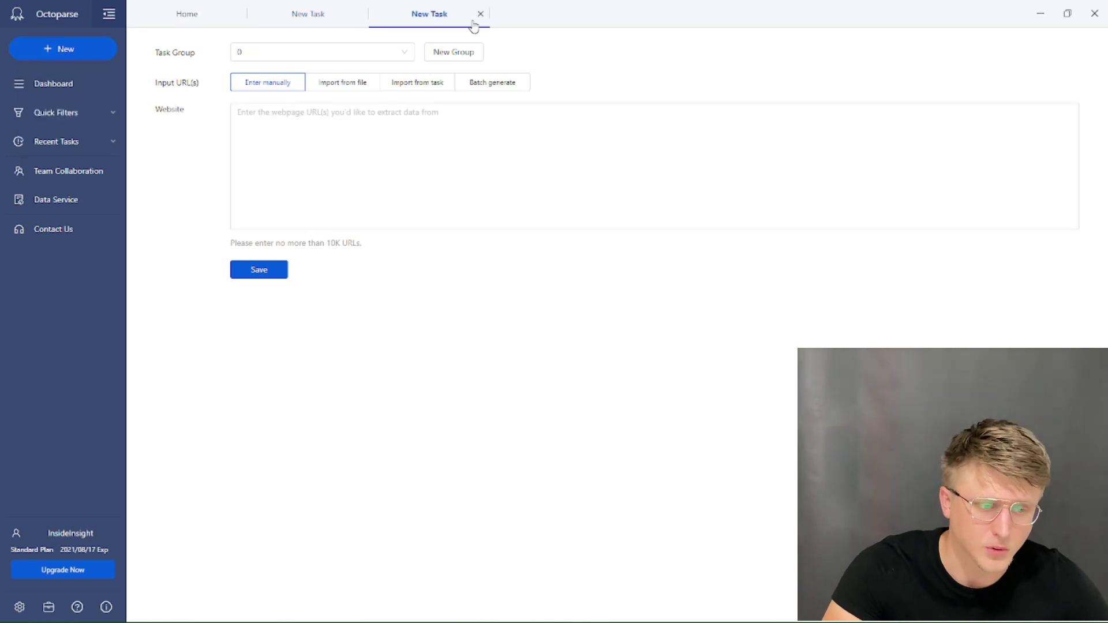
left_click(323, 183)
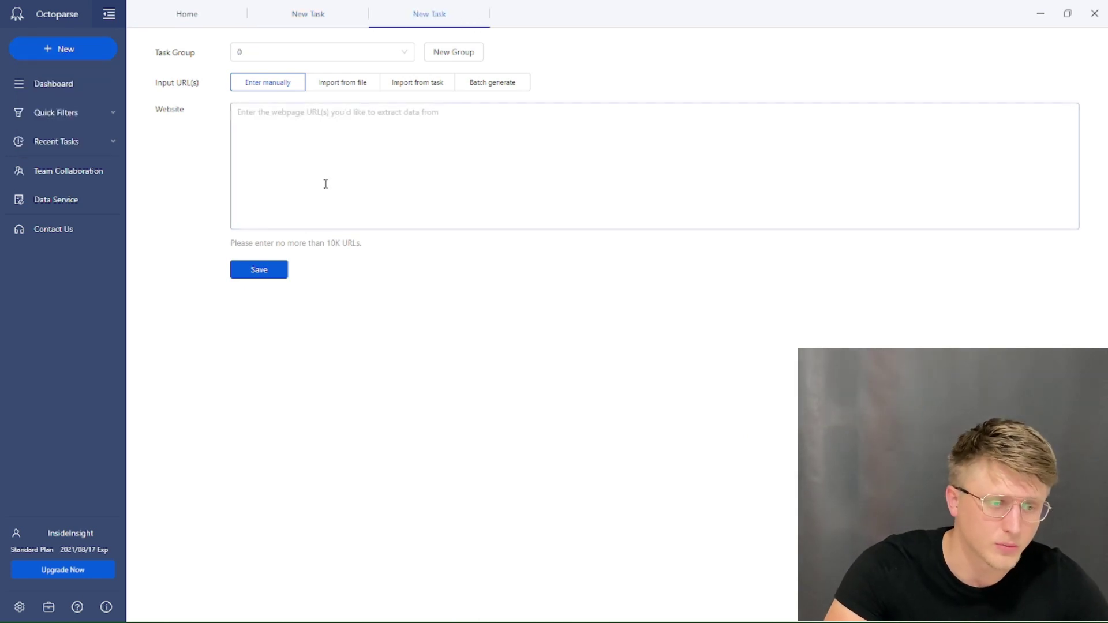
left_click(1041, 12)
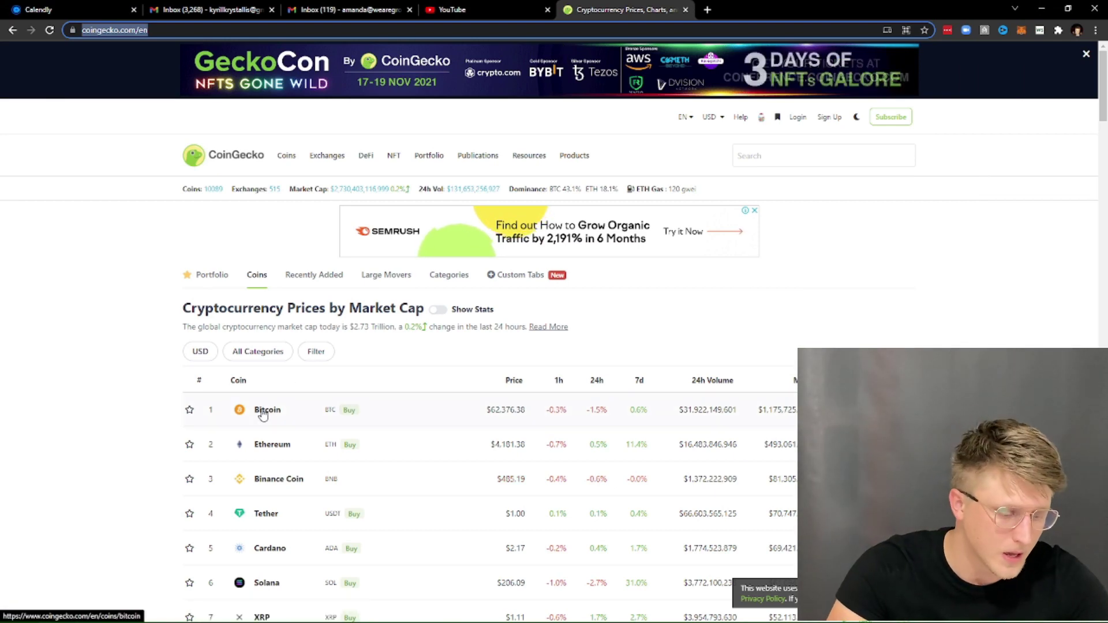
key("alt+Tab")
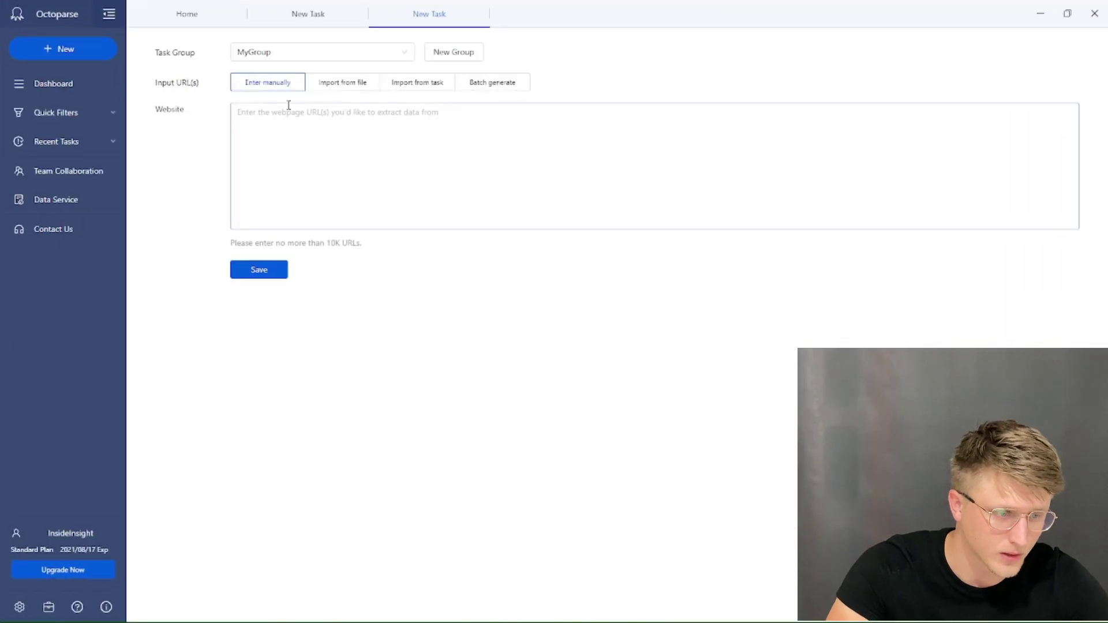
left_click(289, 106)
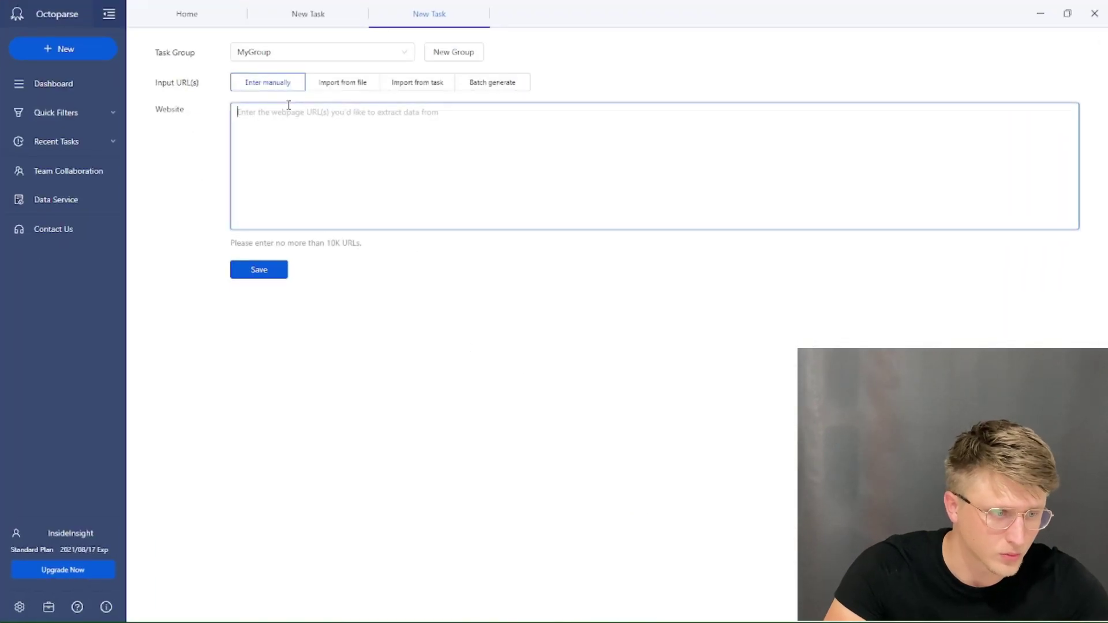
type("https://www.coingecko.com/en")
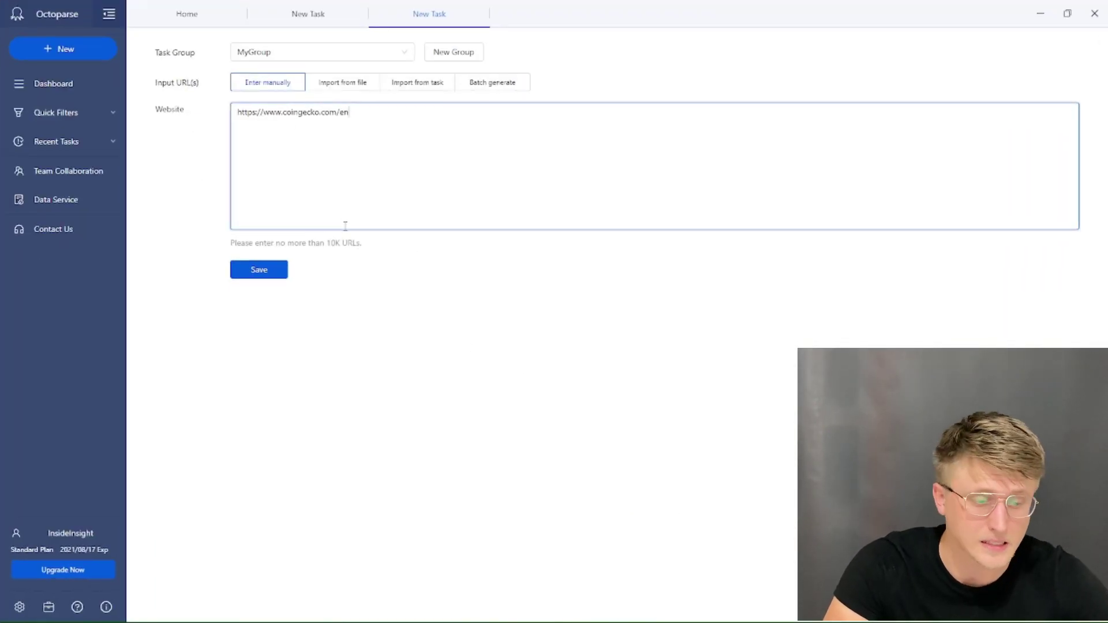
Step: Save the task to load CoinGecko, undo the stray selection, enable Browse and dismiss the cookie notice
left_click(275, 271)
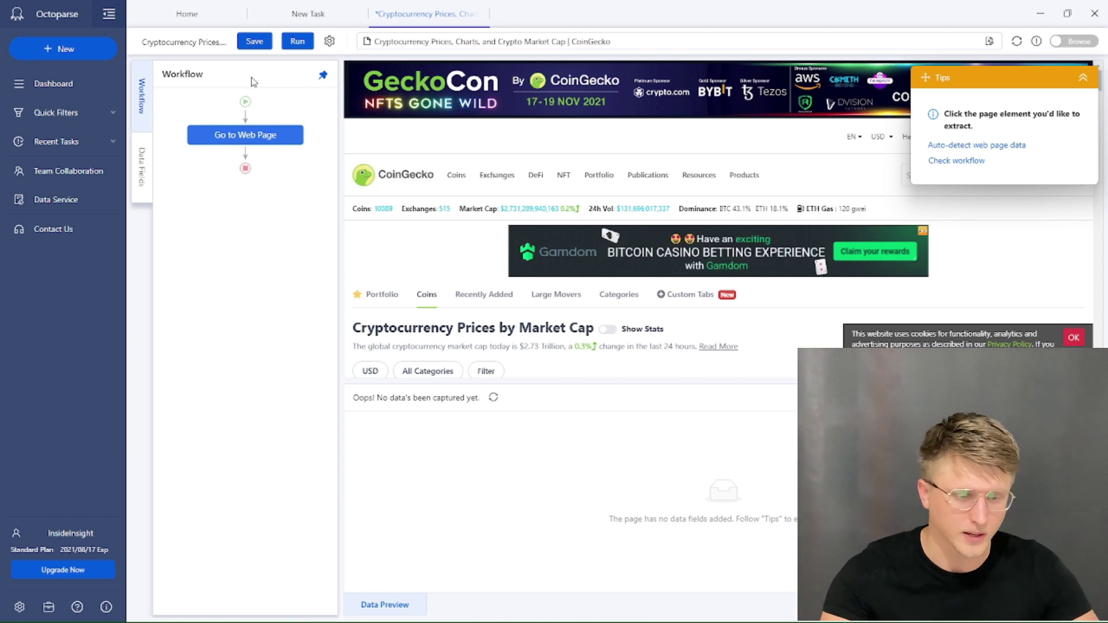
left_click(1074, 337)
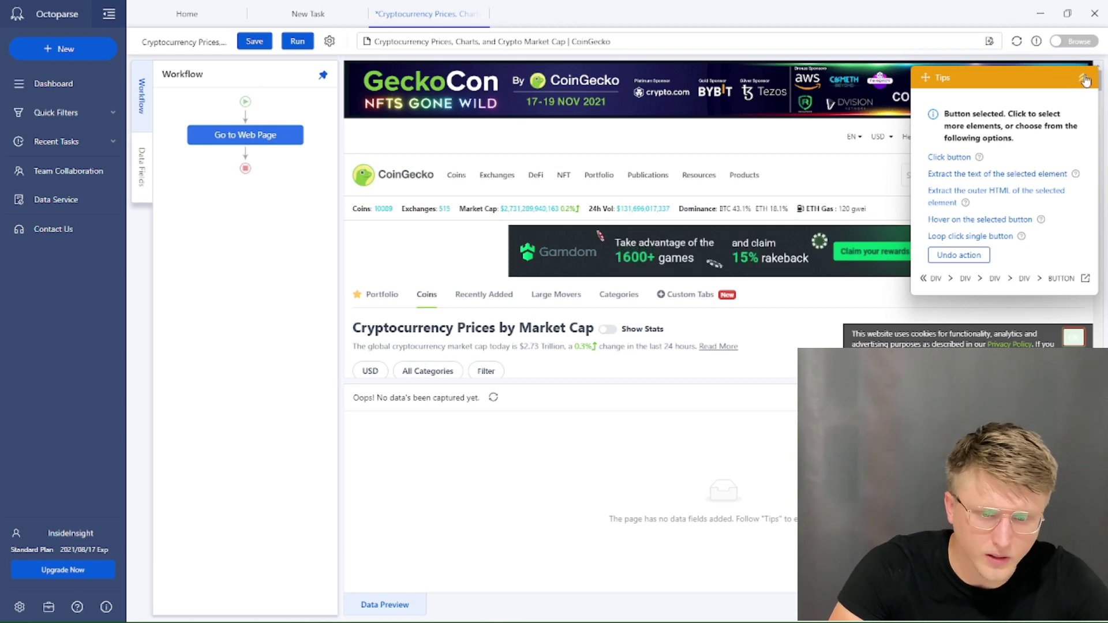
left_click(981, 256)
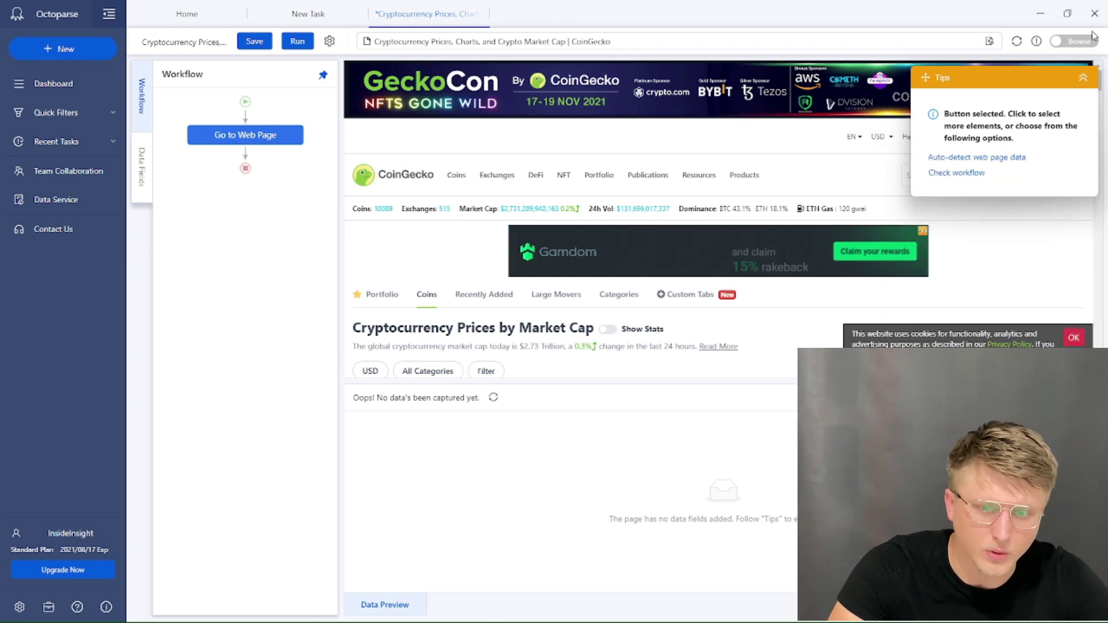
left_click(1071, 44)
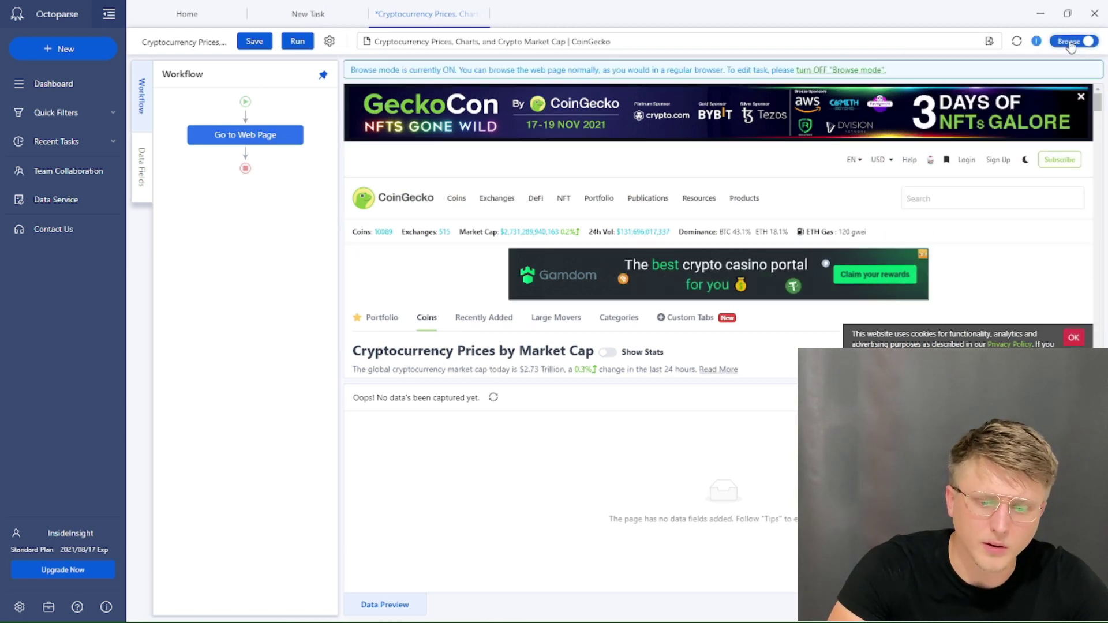
left_click(1077, 340)
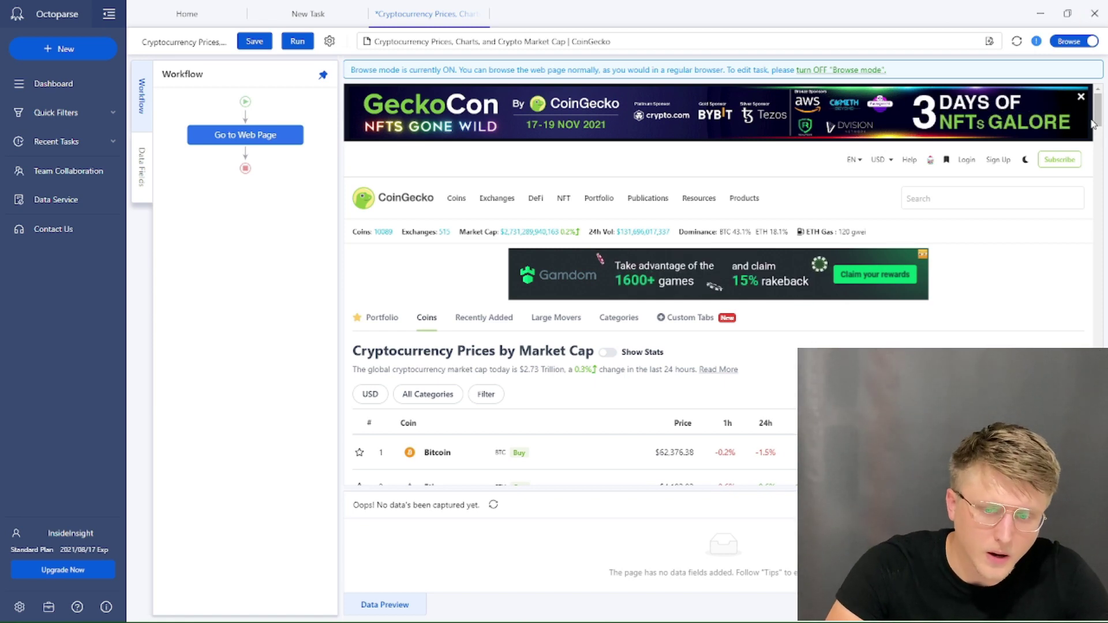
left_click_drag(1096, 123, 1097, 479)
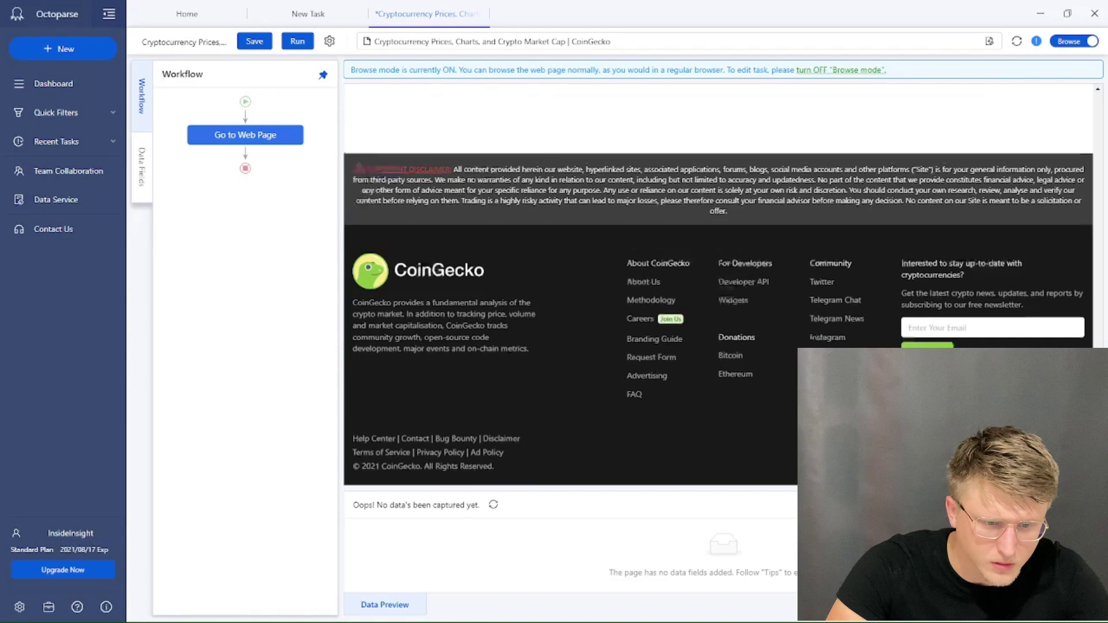
scroll(719, 288, "up", 5)
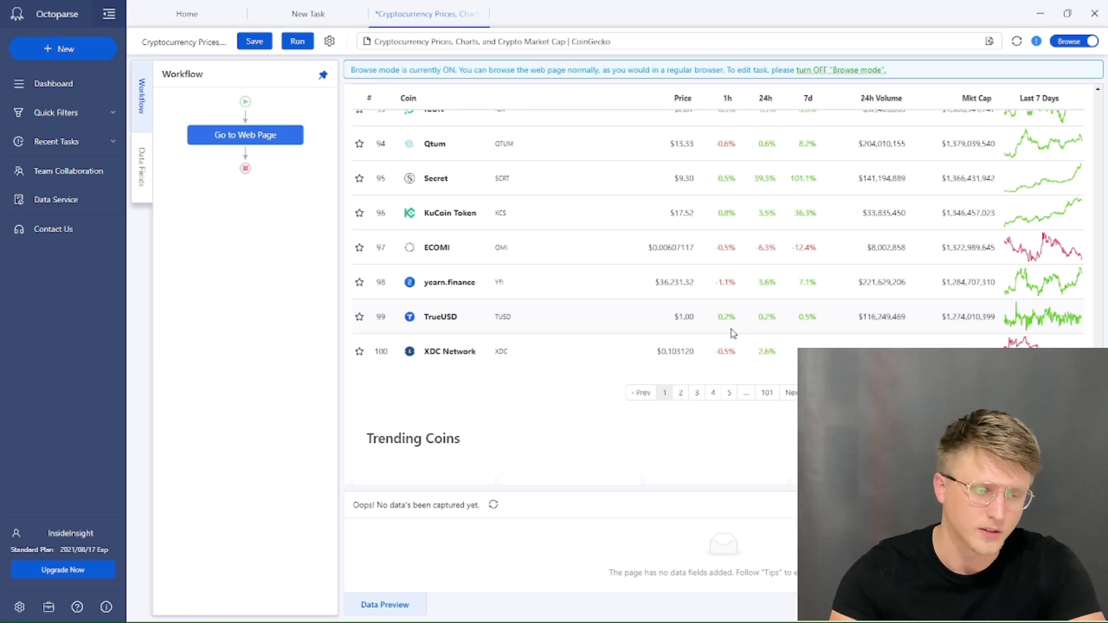
scroll(574, 144, "up", 20)
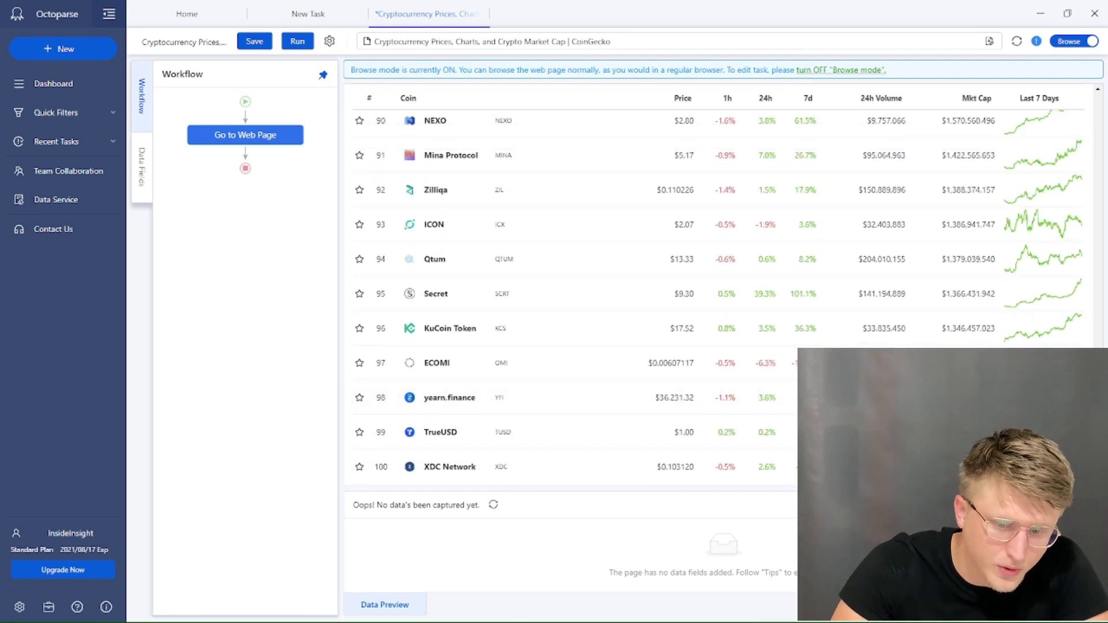
scroll(1097, 115, "down", 3)
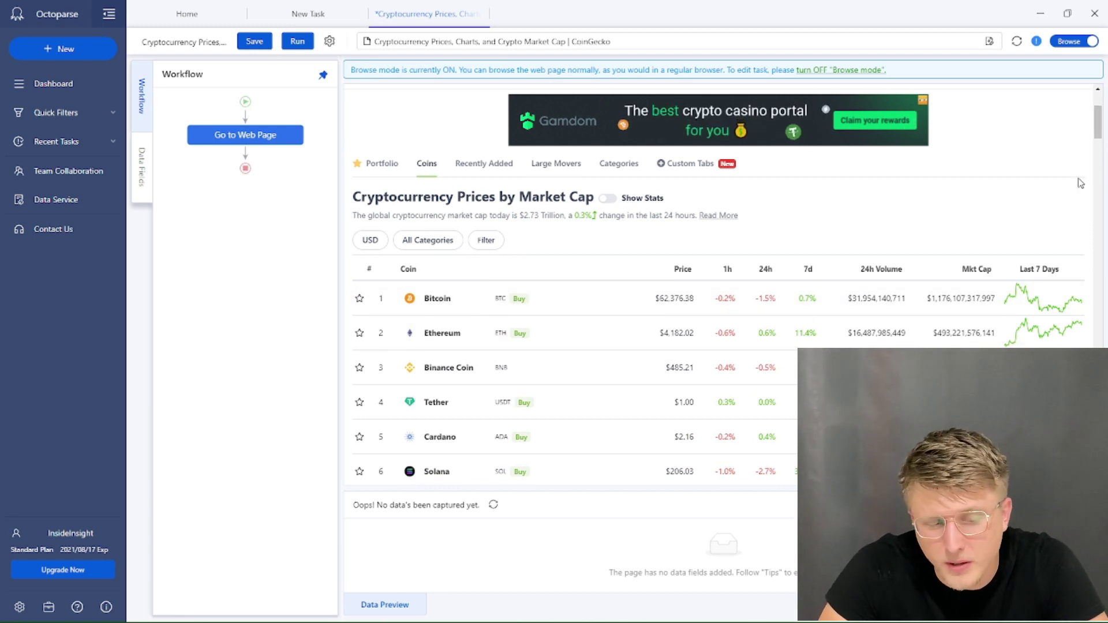
left_click(436, 299)
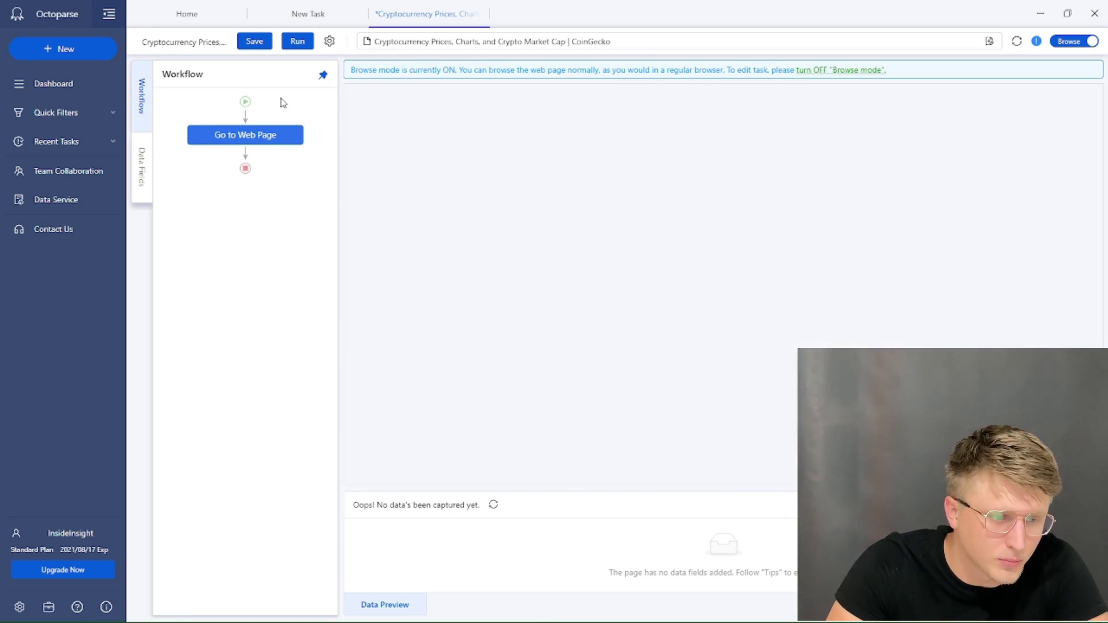
scroll(542, 324, "down", 4)
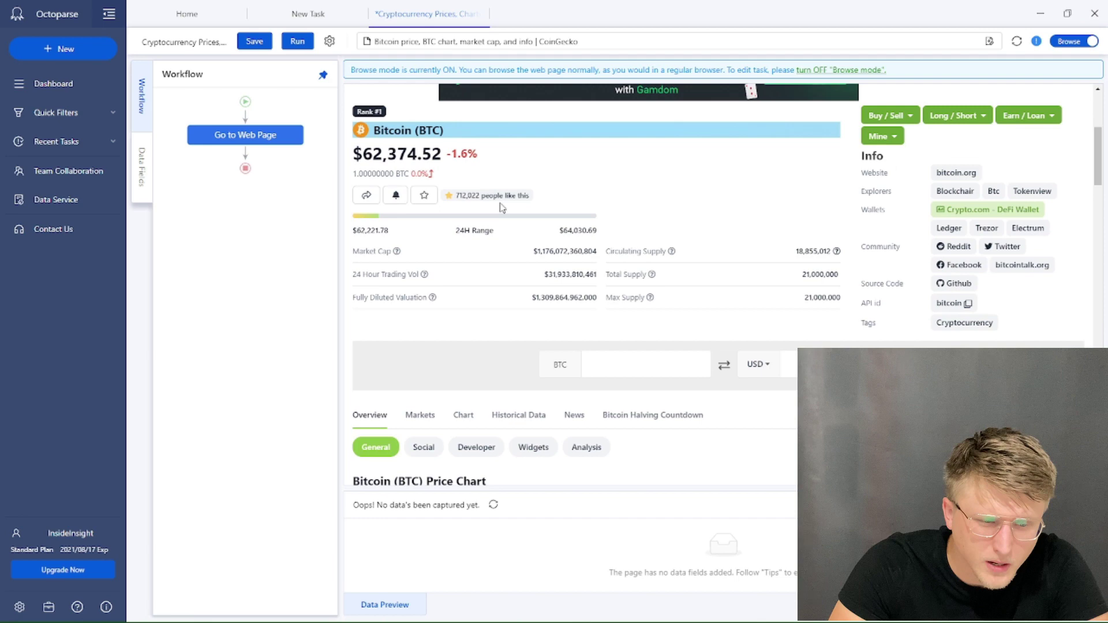
scroll(523, 352, "down", 5)
scroll(559, 401, "down", 10)
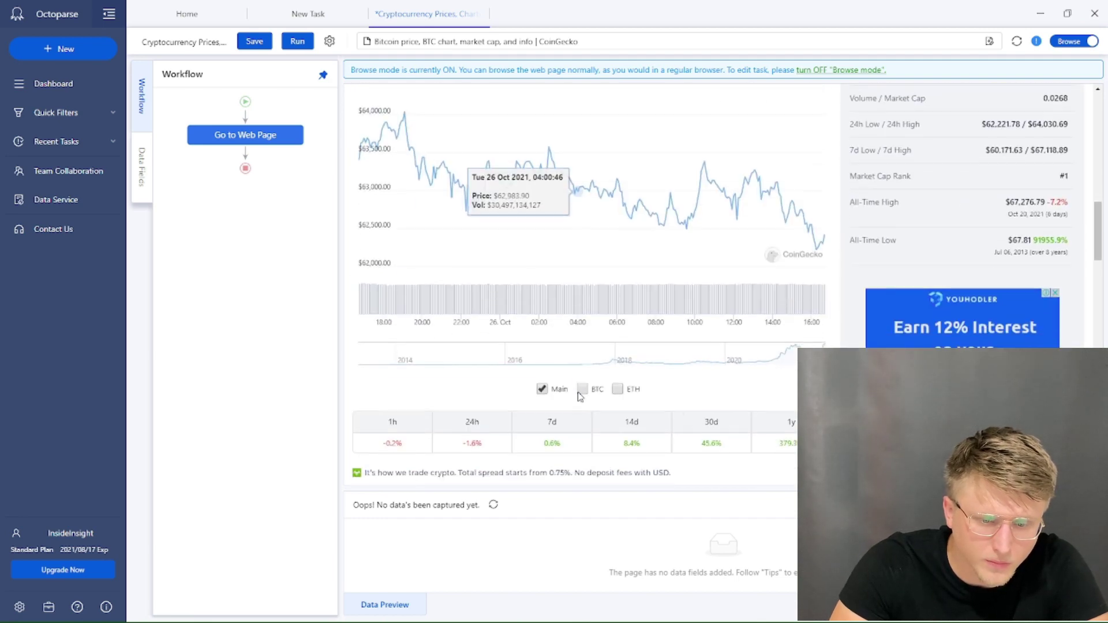
scroll(668, 254, "up", 15)
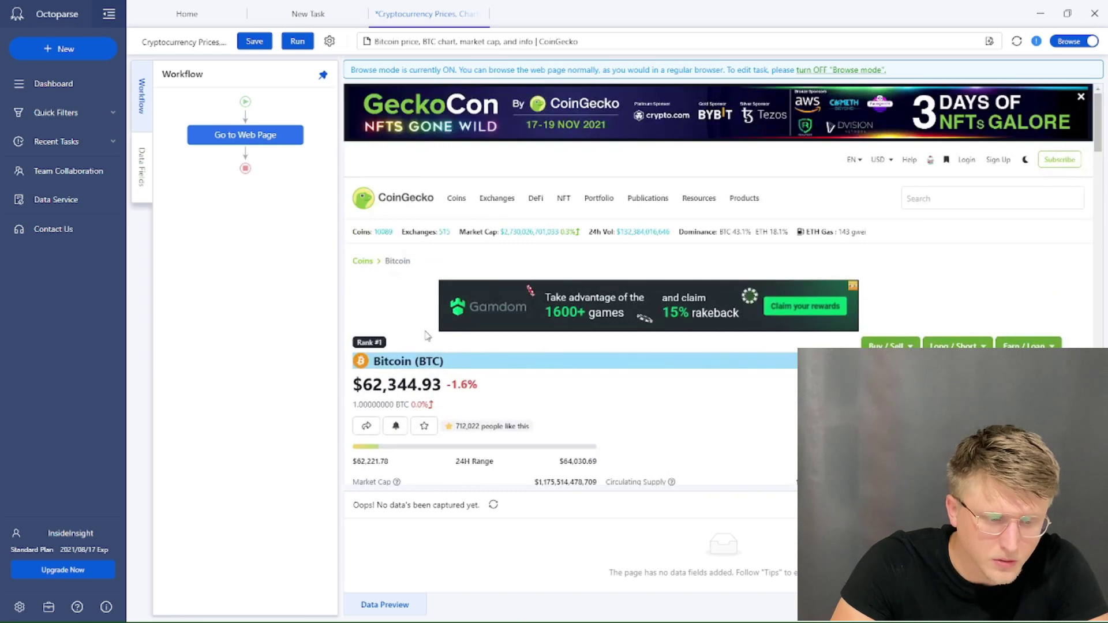
scroll(408, 191, "down", 1)
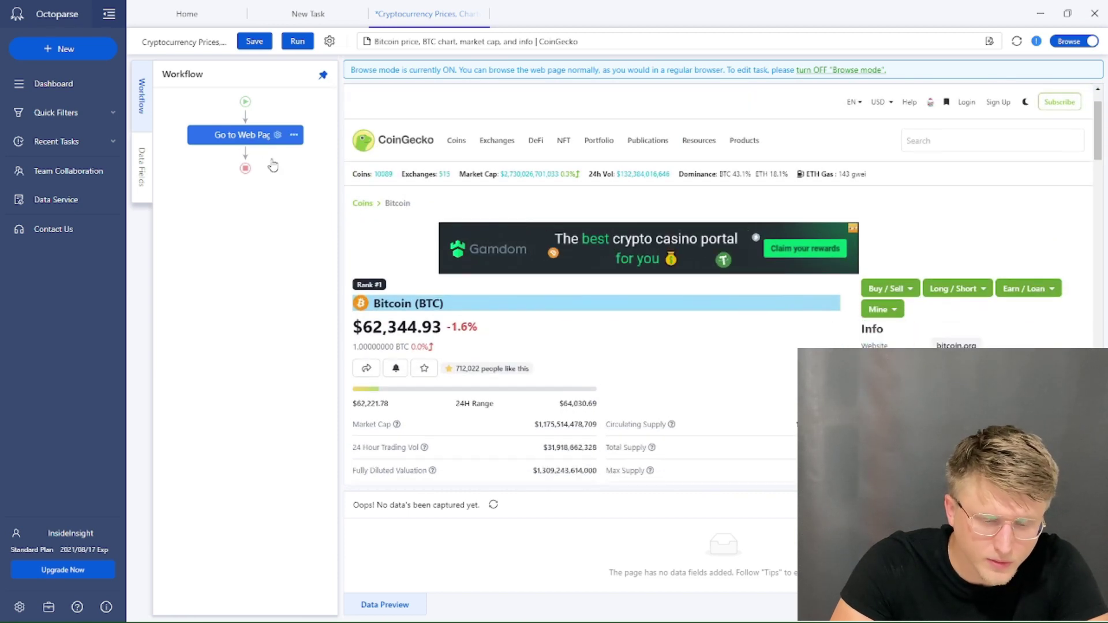
scroll(772, 248, "down", 4)
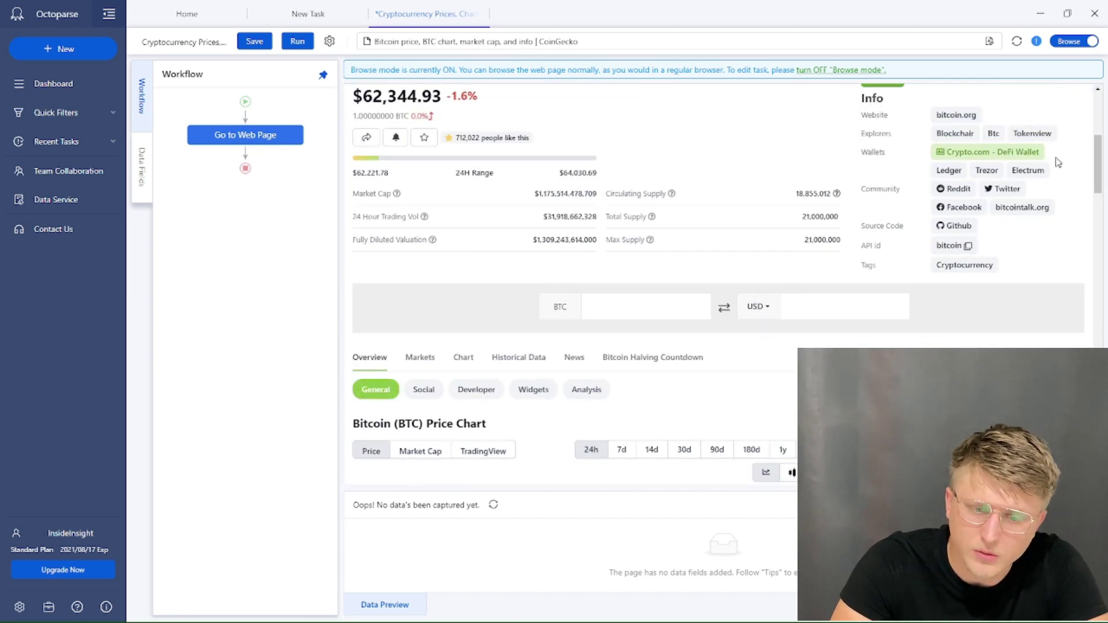
mouse_move(279, 146)
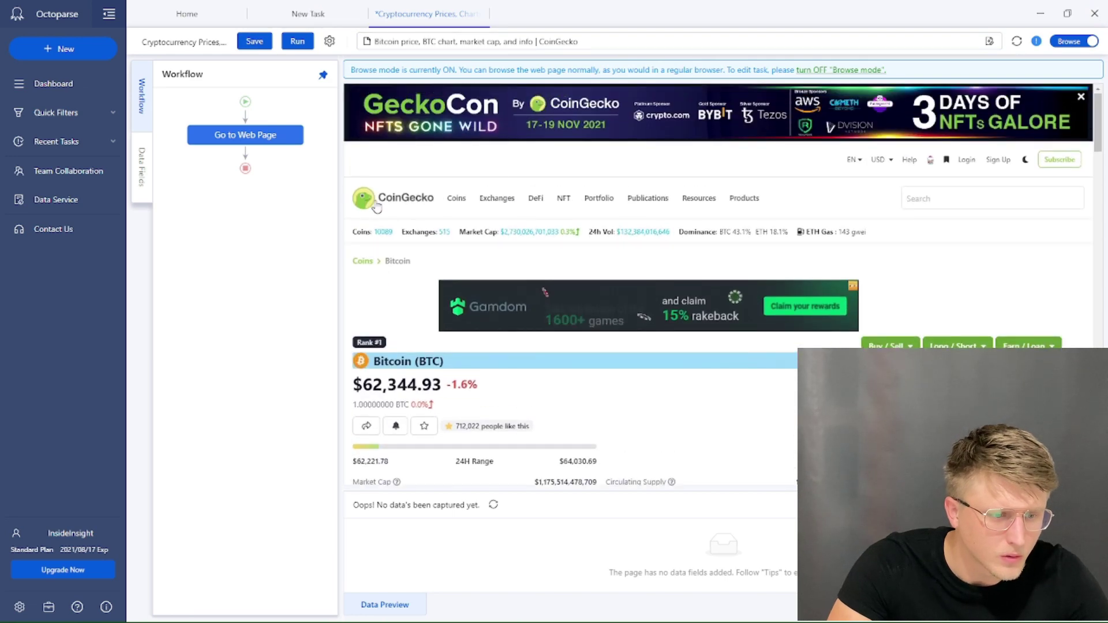
Step: Select the Bitcoin link and all 100 similar coin links, then choose 'Loop click each URL'
scroll(646, 297, "down", 3)
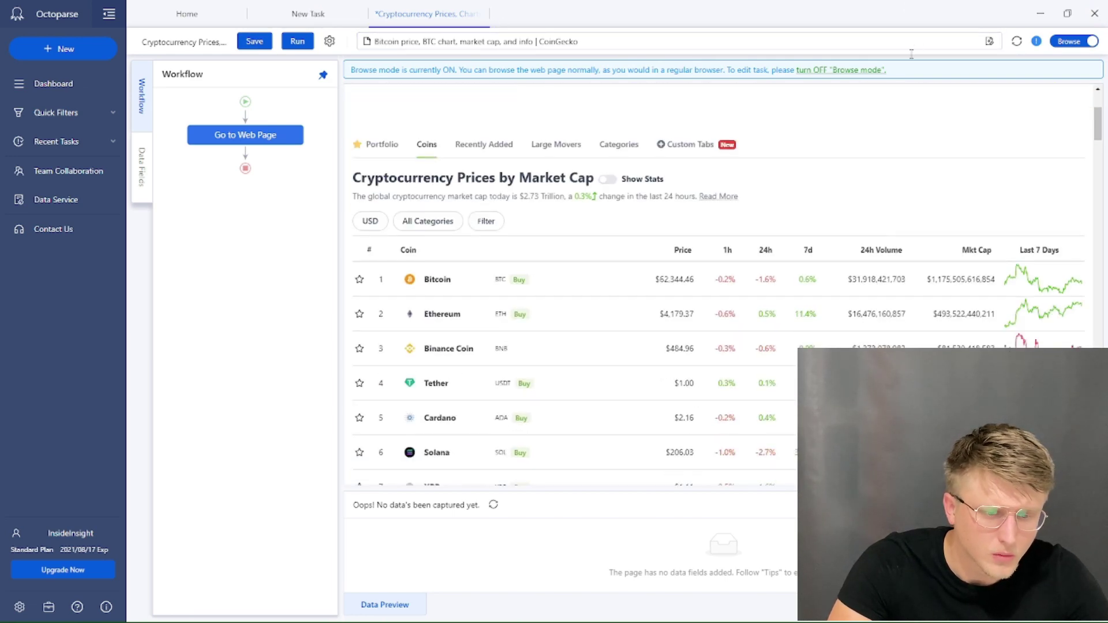
left_click(1077, 41)
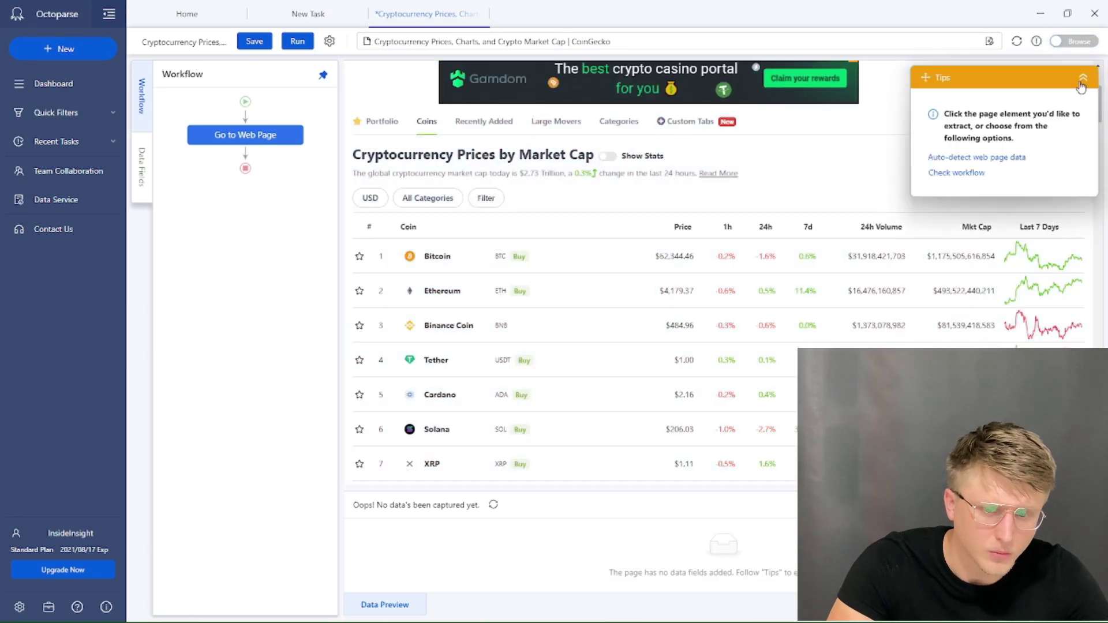
left_click(1081, 81)
left_click(437, 256)
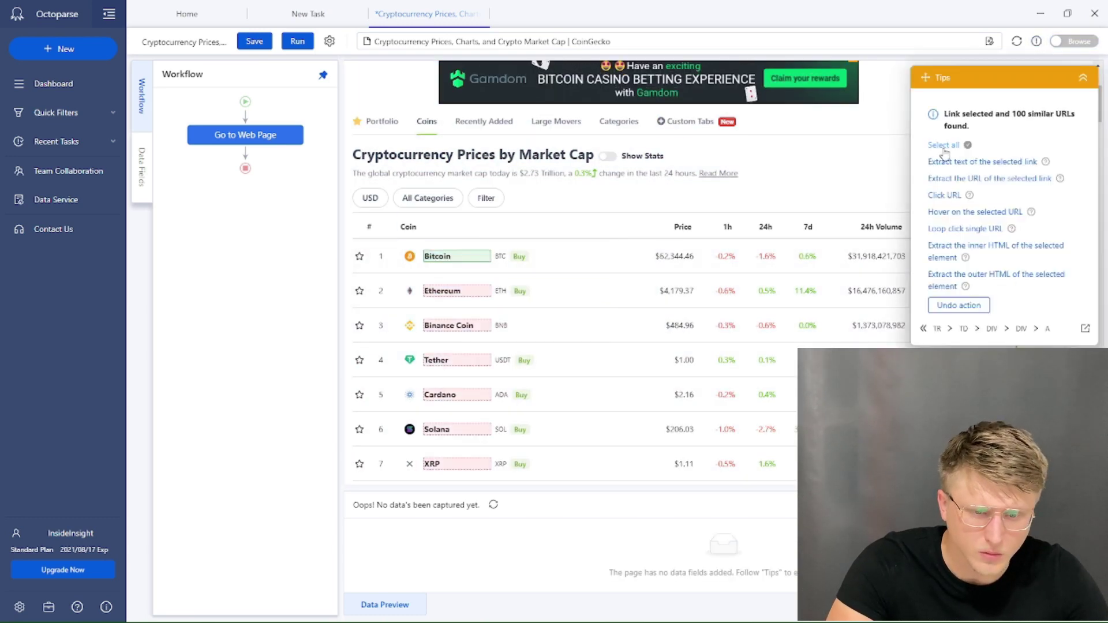
left_click(943, 146)
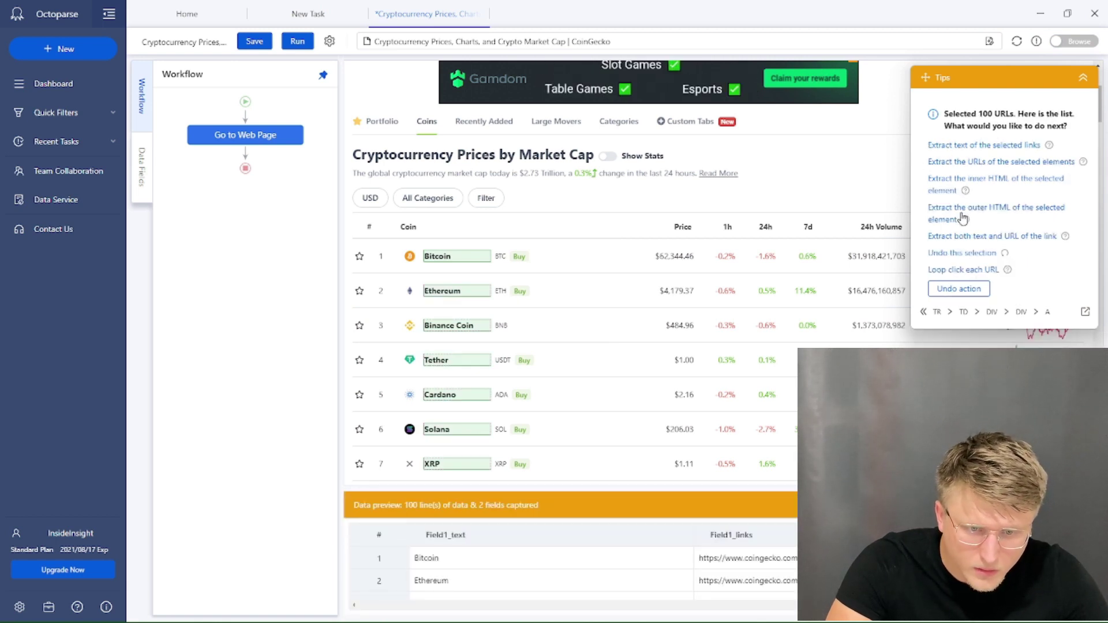
left_click(961, 268)
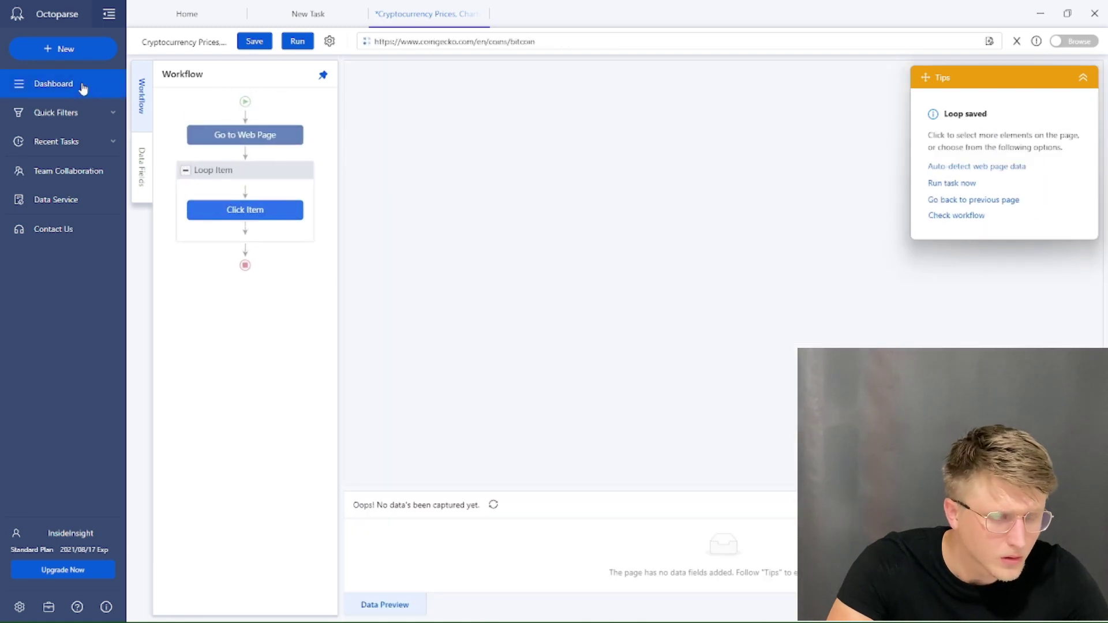
Step: Extract the Website label's text and the coin's website link URL from the Bitcoin page
left_click(1083, 77)
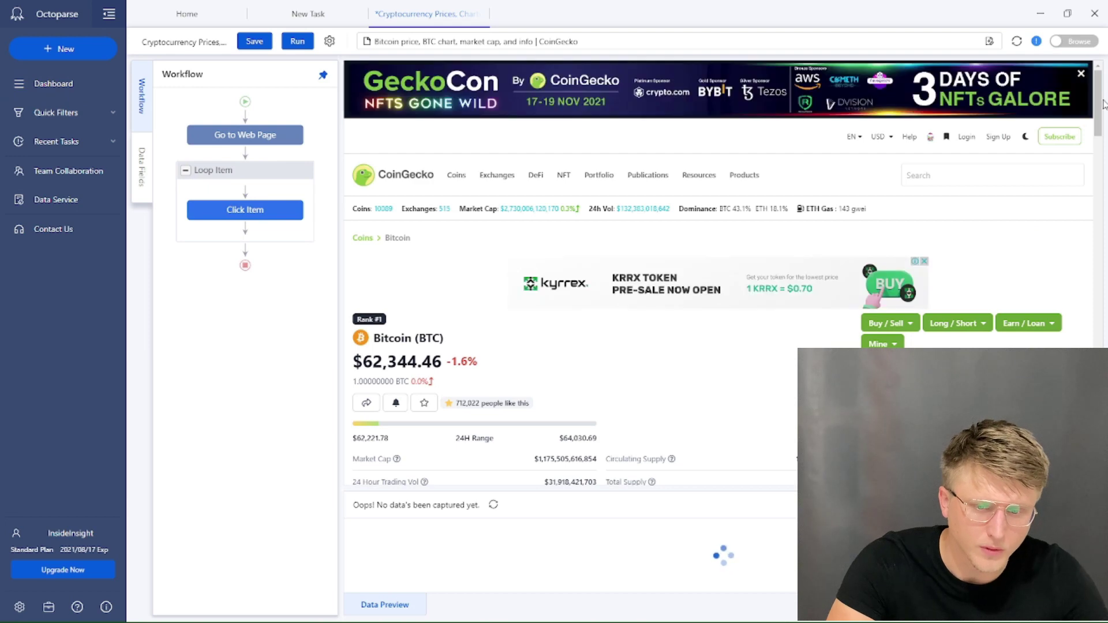
scroll(1099, 110, "down", 4)
scroll(1099, 134, "up", 1)
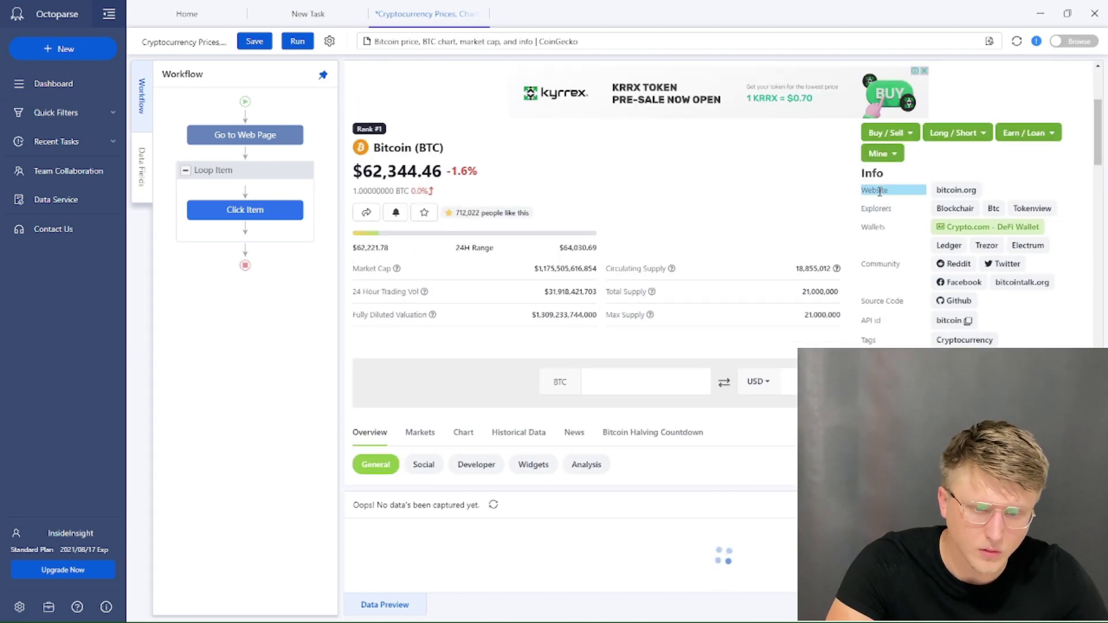
left_click(880, 192)
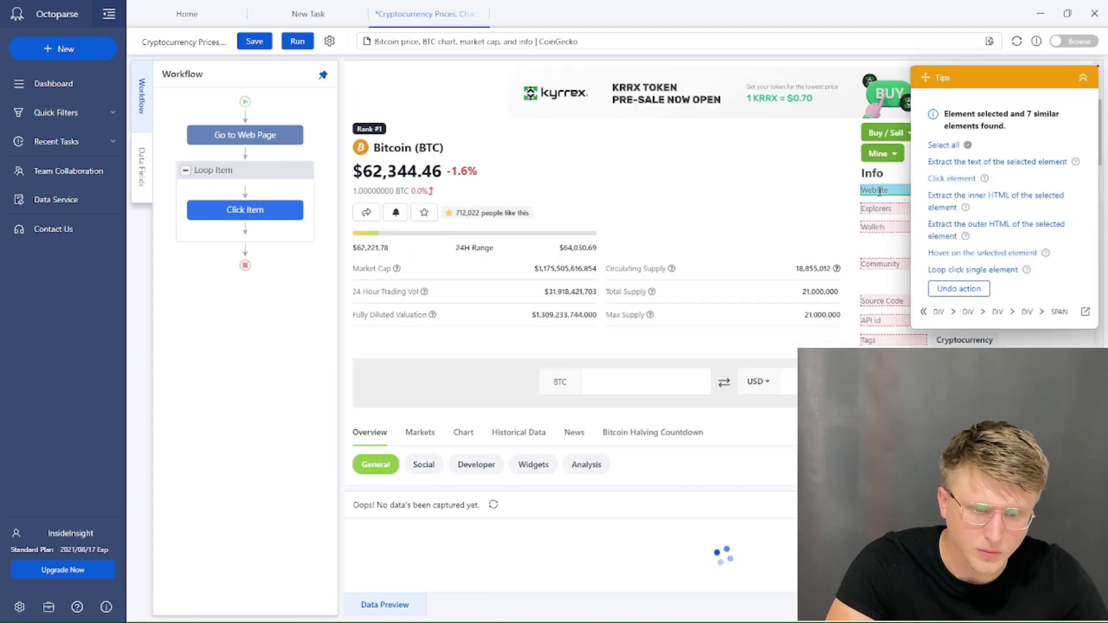
left_click(956, 165)
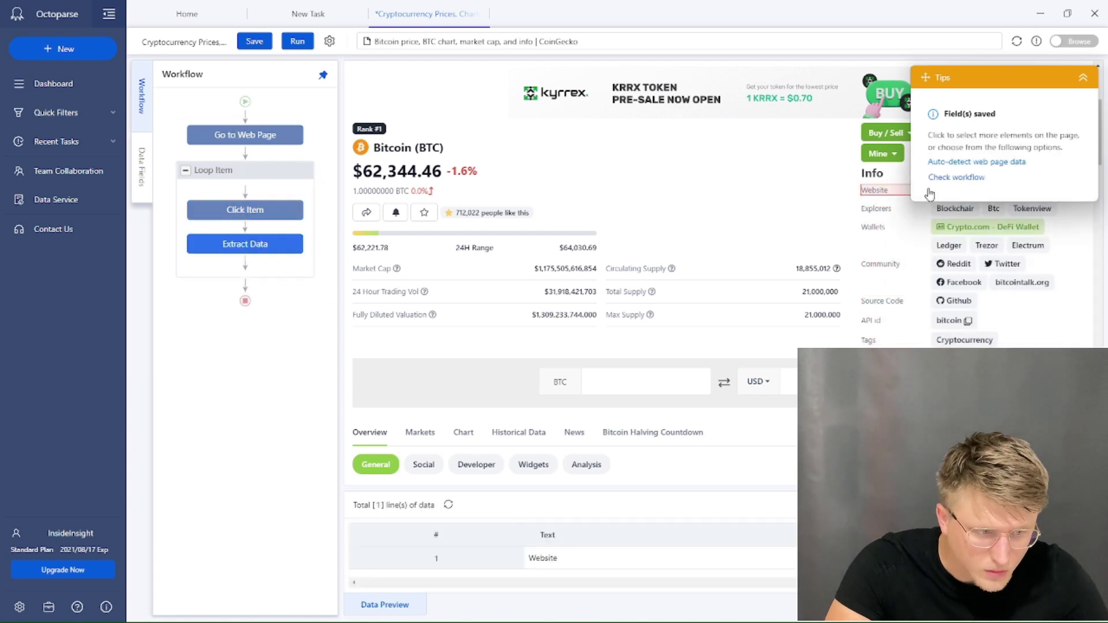
left_click(1001, 225)
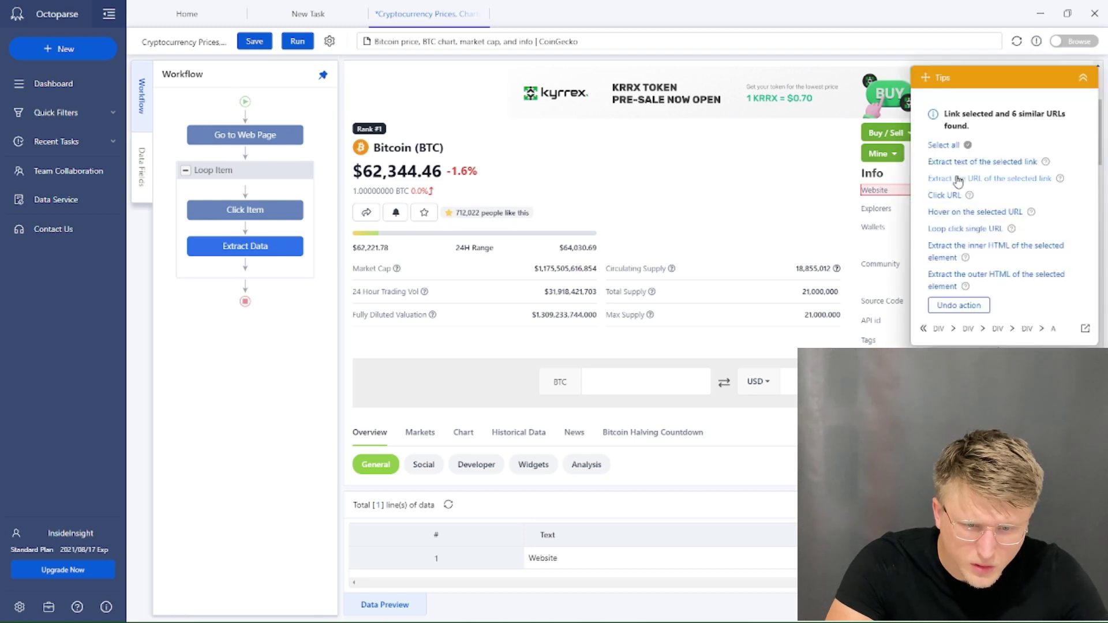
left_click(959, 179)
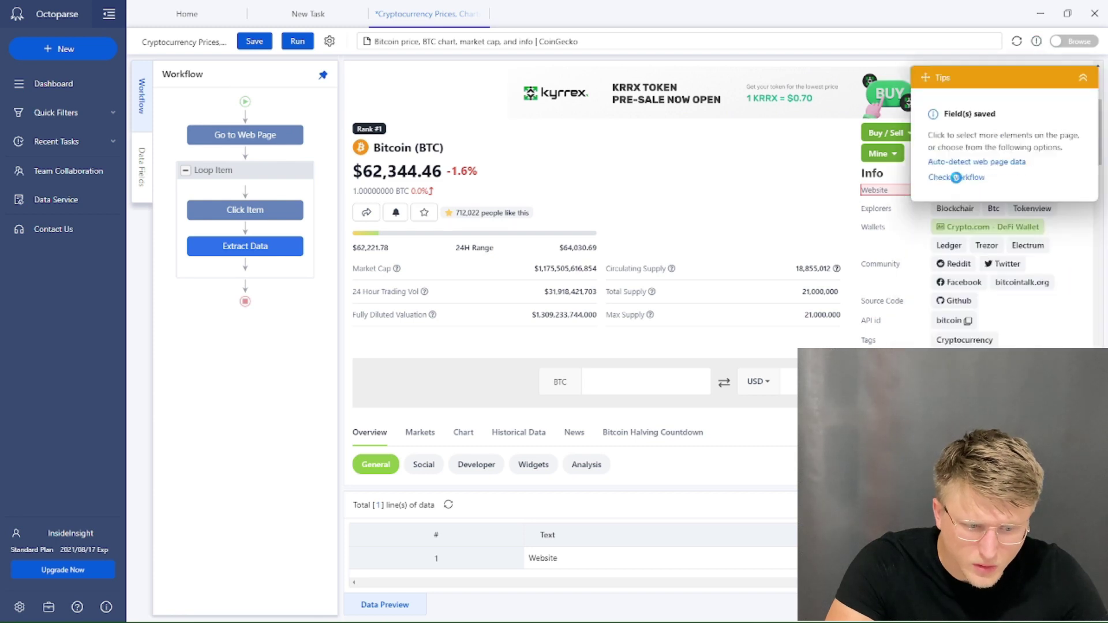
Step: Select the CoinGecko logo, which adds an unwanted Click Item1 step, and open its options
left_click(1081, 81)
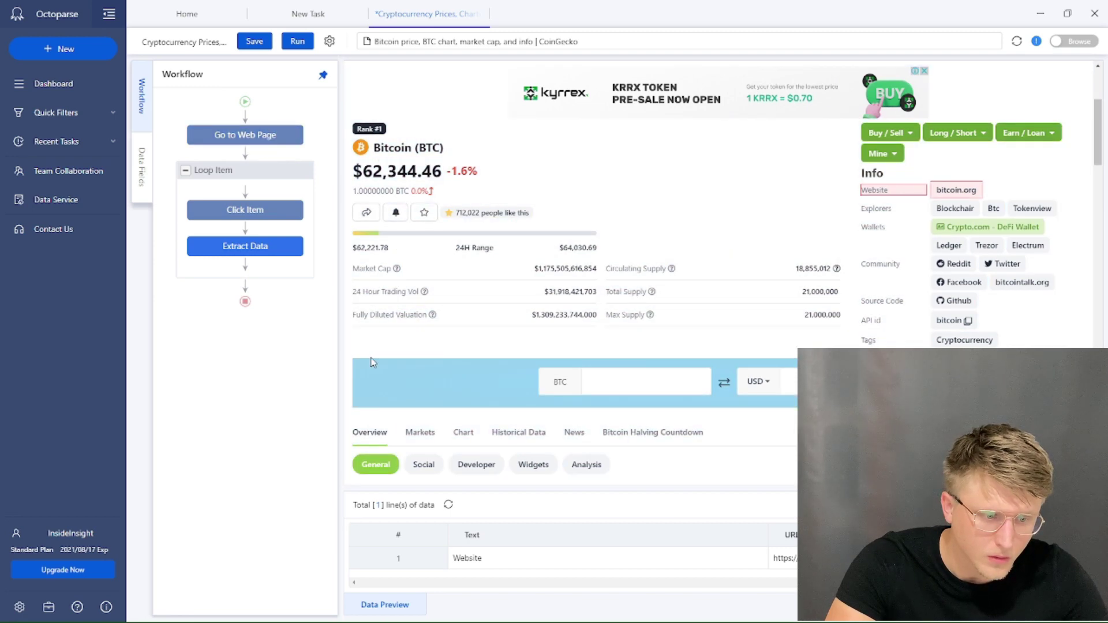
scroll(372, 362, "up", 5)
left_click(381, 184)
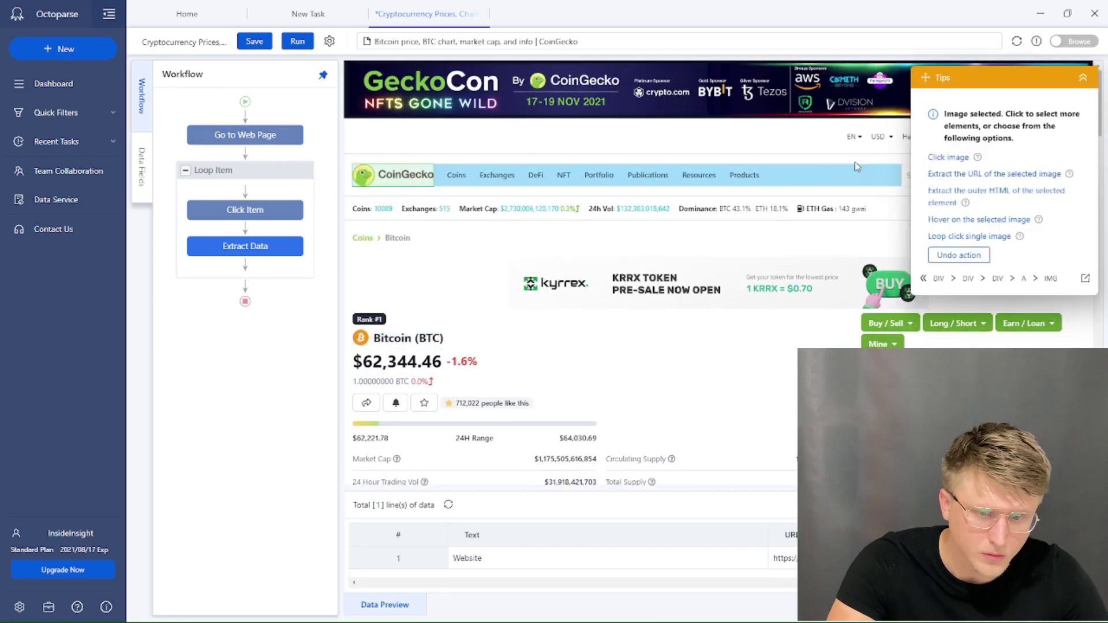
left_click(949, 157)
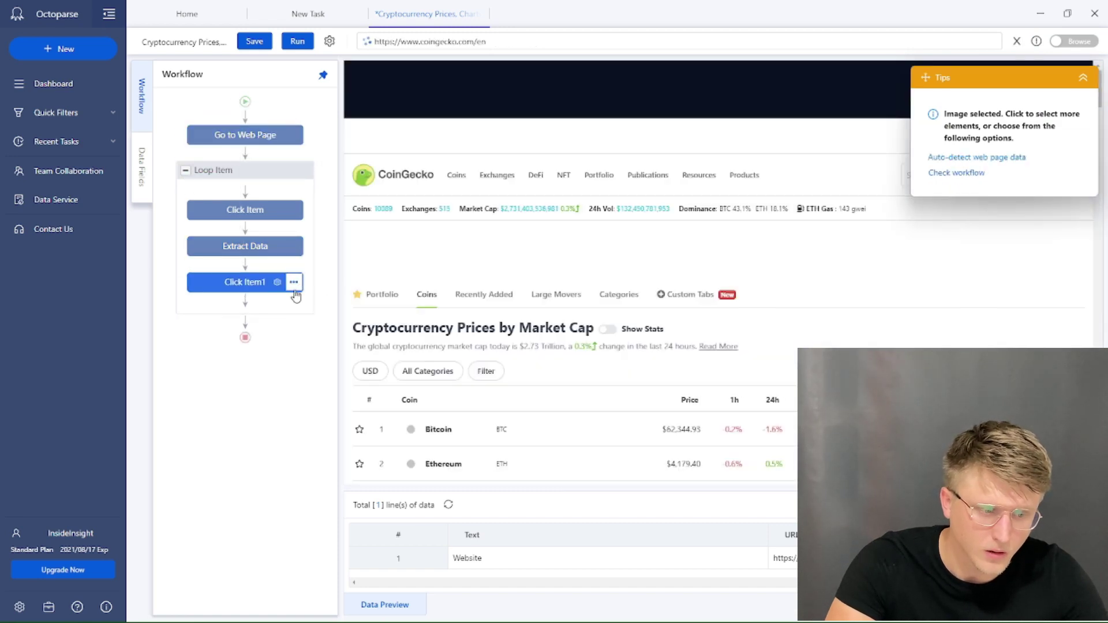
left_click(293, 284)
Step: Delete the stray Click Item1 step and return to the coin list's Go to Web Page step
left_click(269, 355)
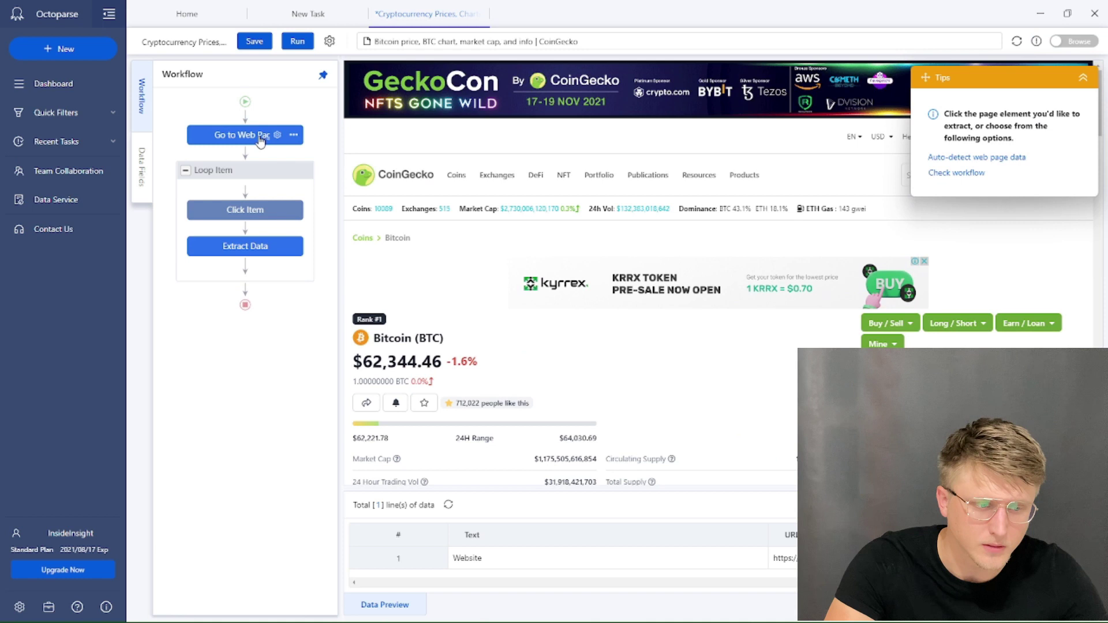
left_click(245, 139)
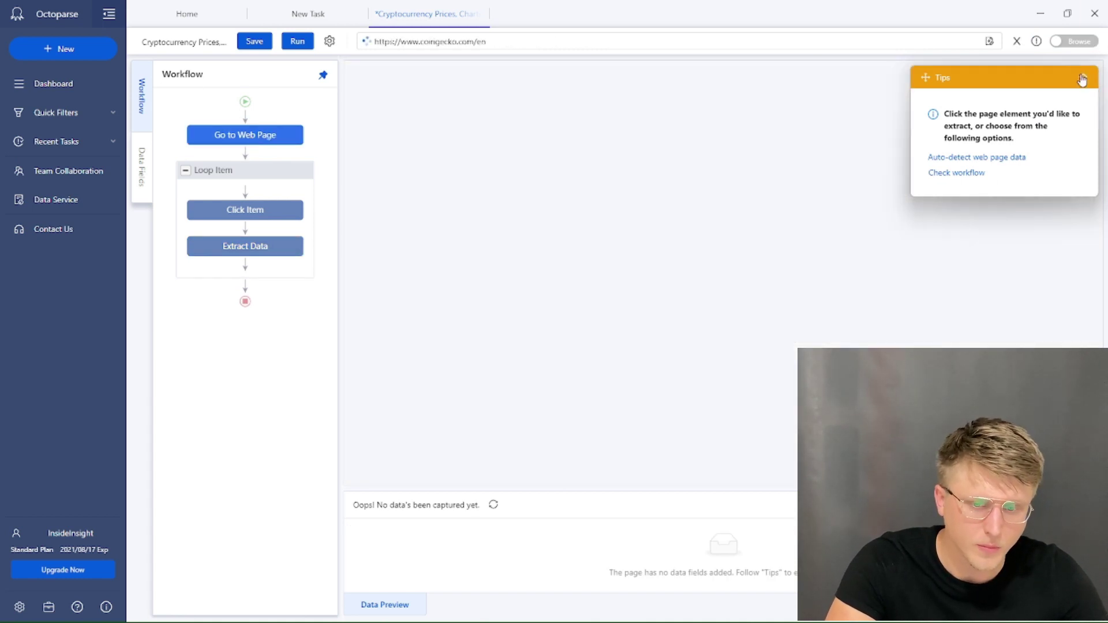
left_click(1083, 79)
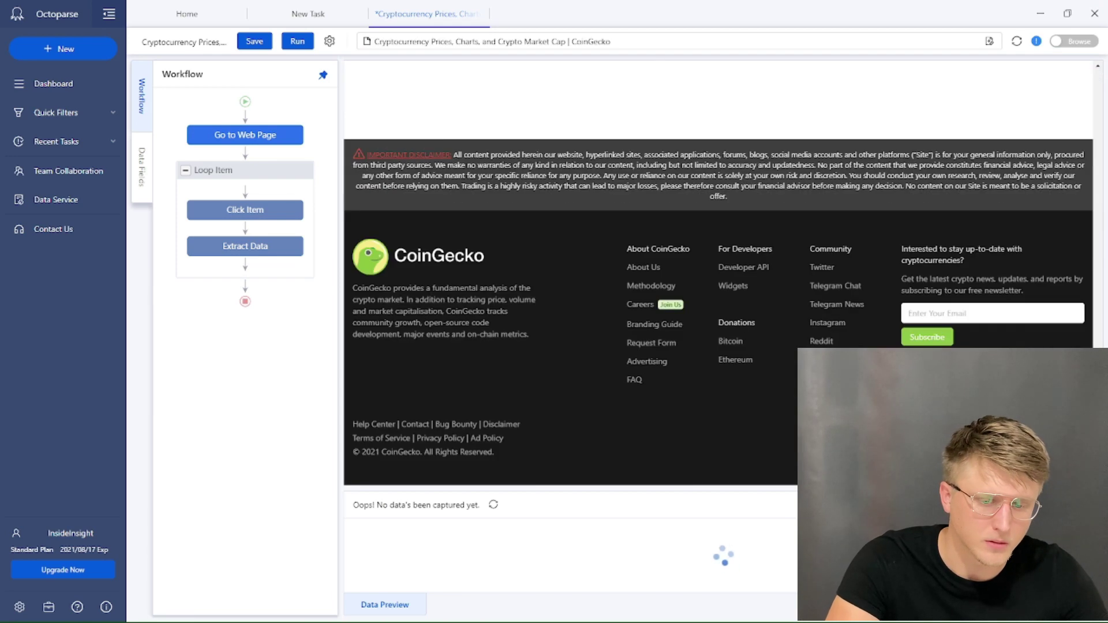
scroll(774, 248, "up", 6)
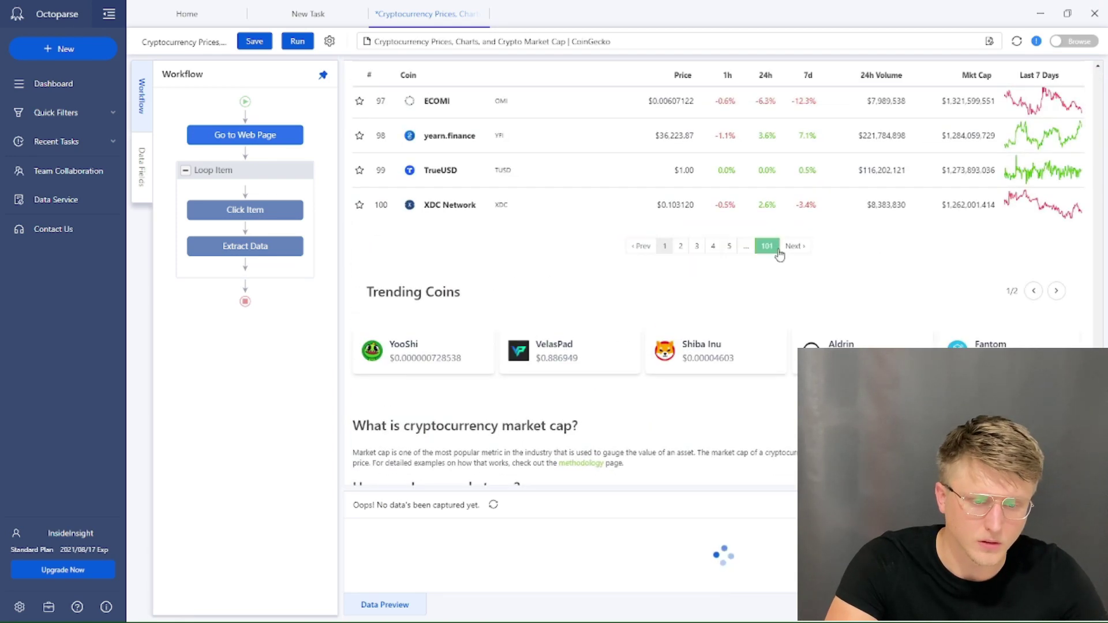
Step: Select the Next pagination link and set it to 'Loop click single URL'
left_click(799, 251)
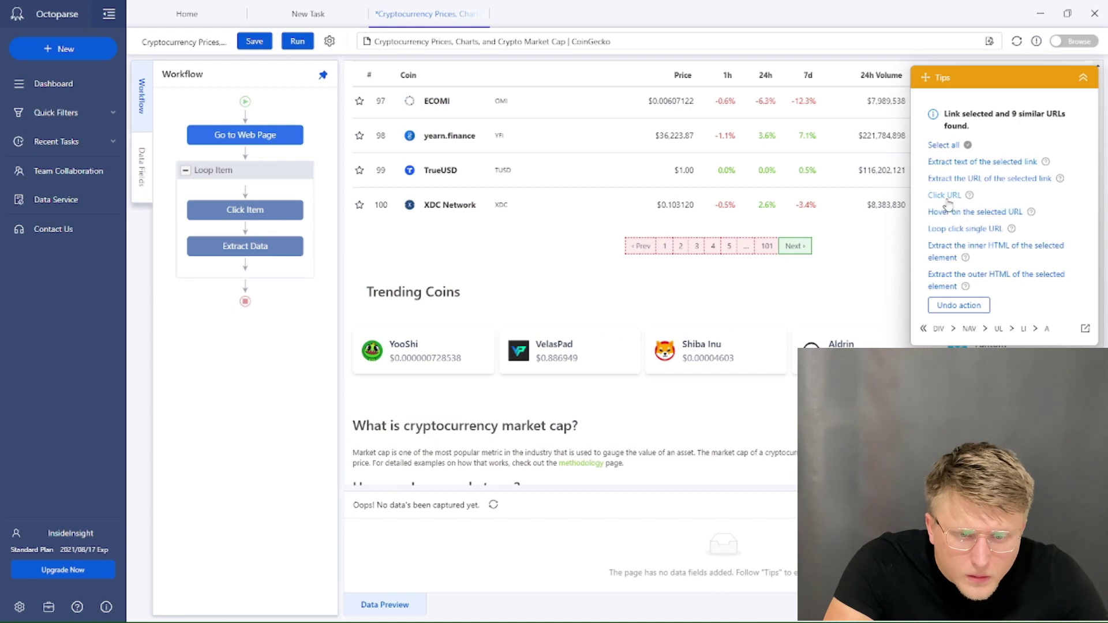
left_click(967, 230)
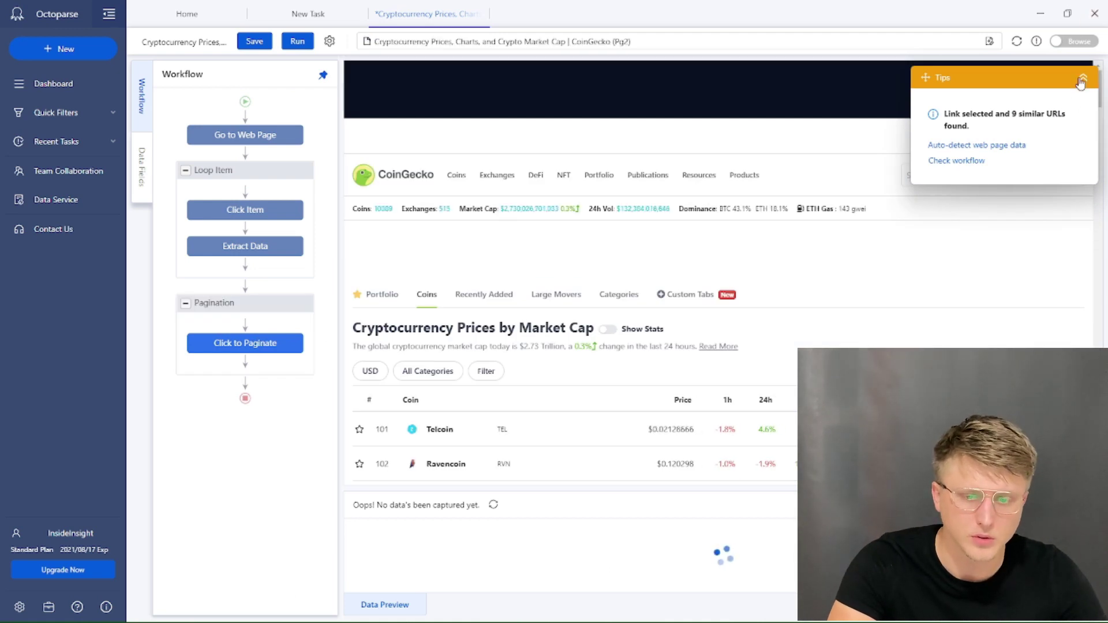
left_click(1081, 84)
scroll(532, 388, "down", 5)
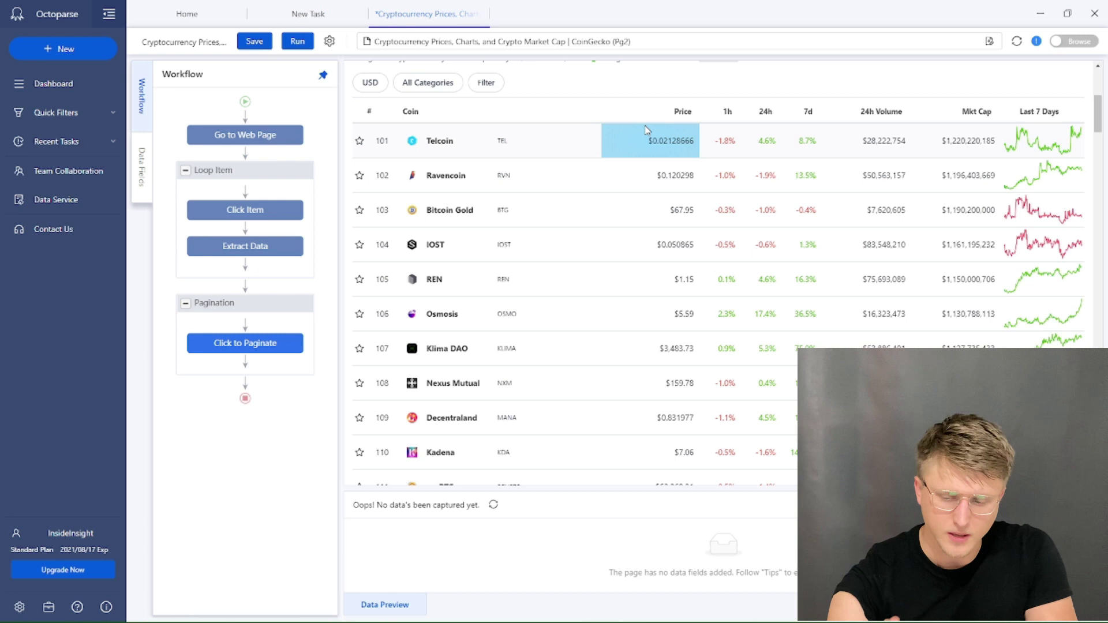
Step: Reopen the Tips panel with the blue info icon on page 2 of the coin list
left_click(1037, 41)
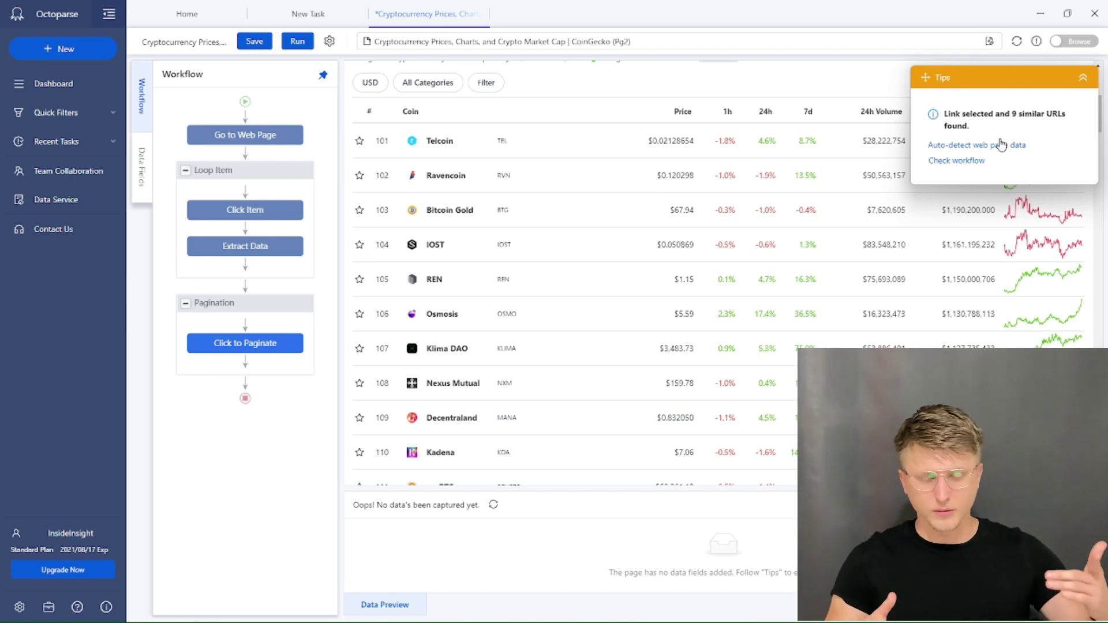
Step: Close the Tips panel and try running the task, backing out after the task limit notice
left_click(1083, 77)
left_click(297, 41)
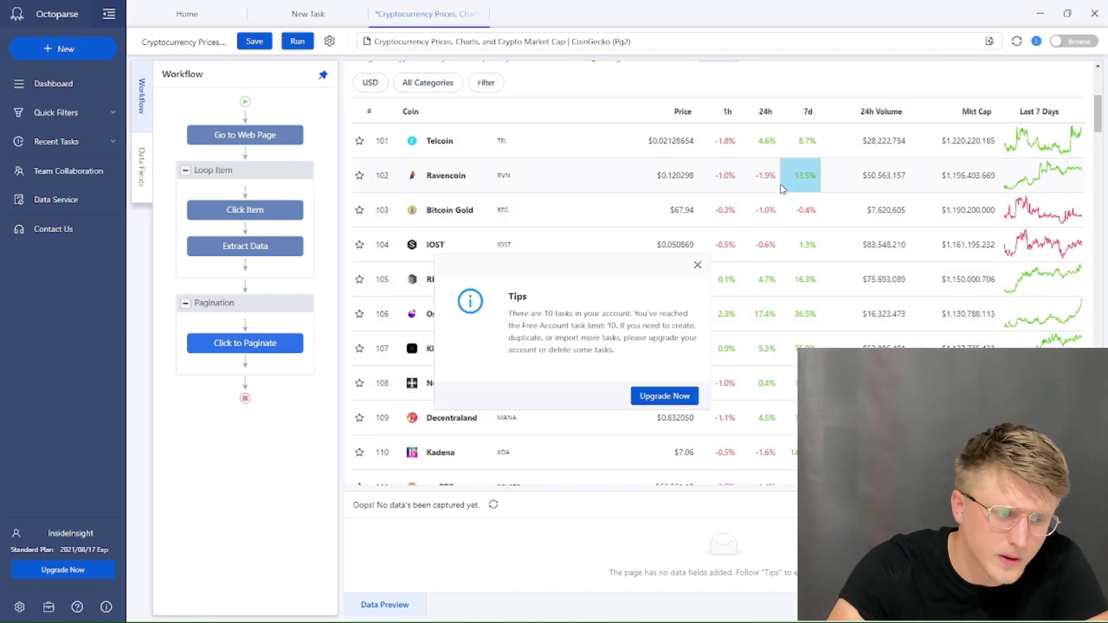
left_click(697, 265)
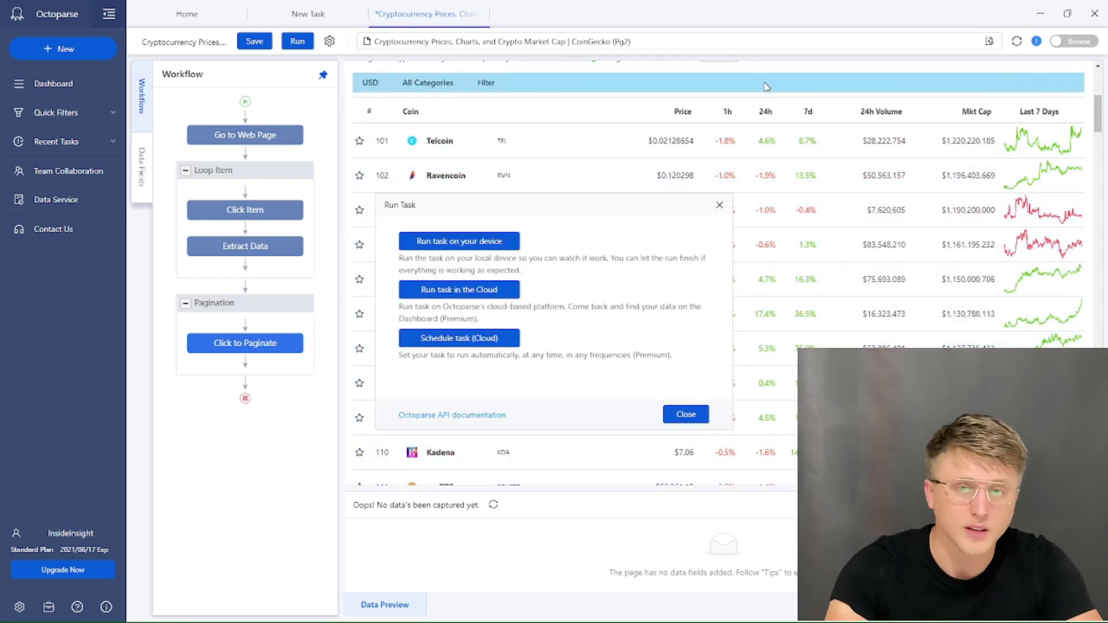
left_click(720, 206)
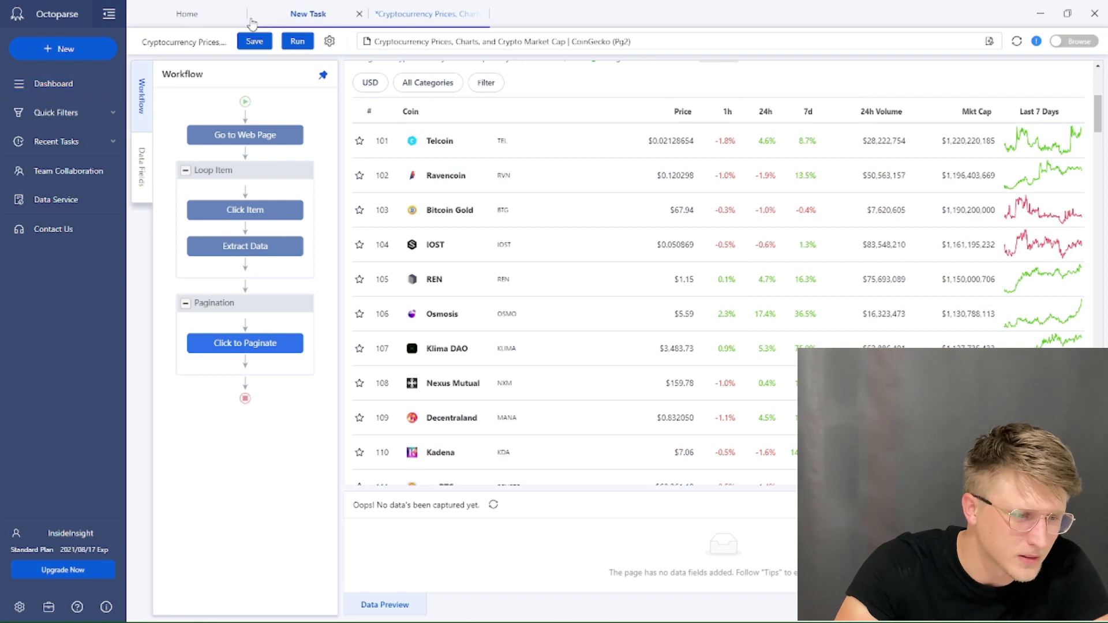
Step: Explore the Home page's recent tasks and sidebar, briefly opening and closing the Browse task
left_click(159, 18)
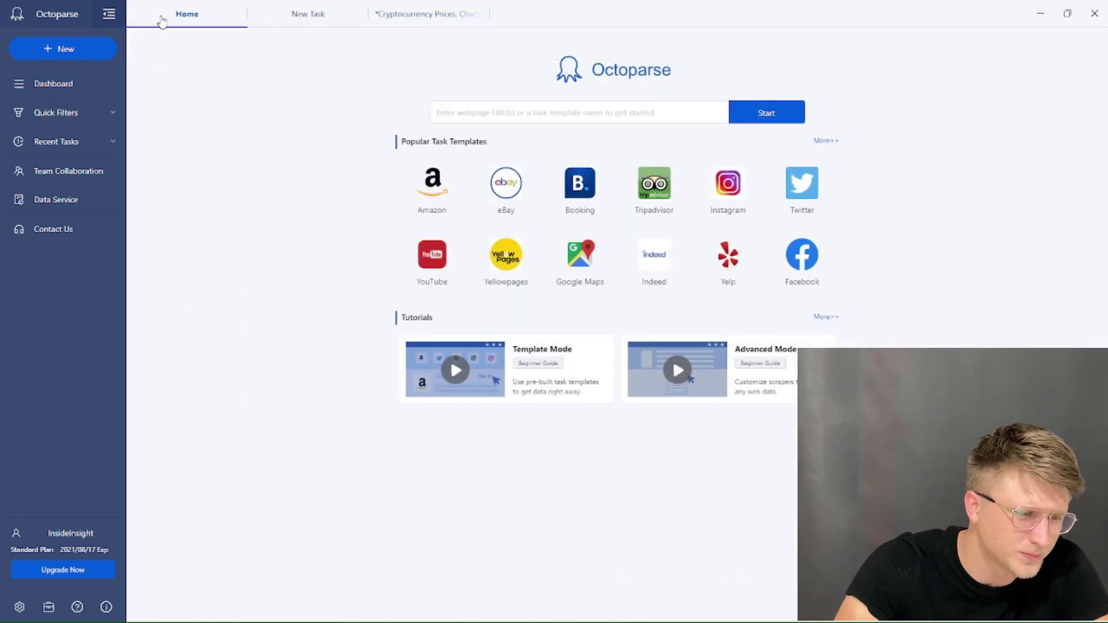
left_click(64, 151)
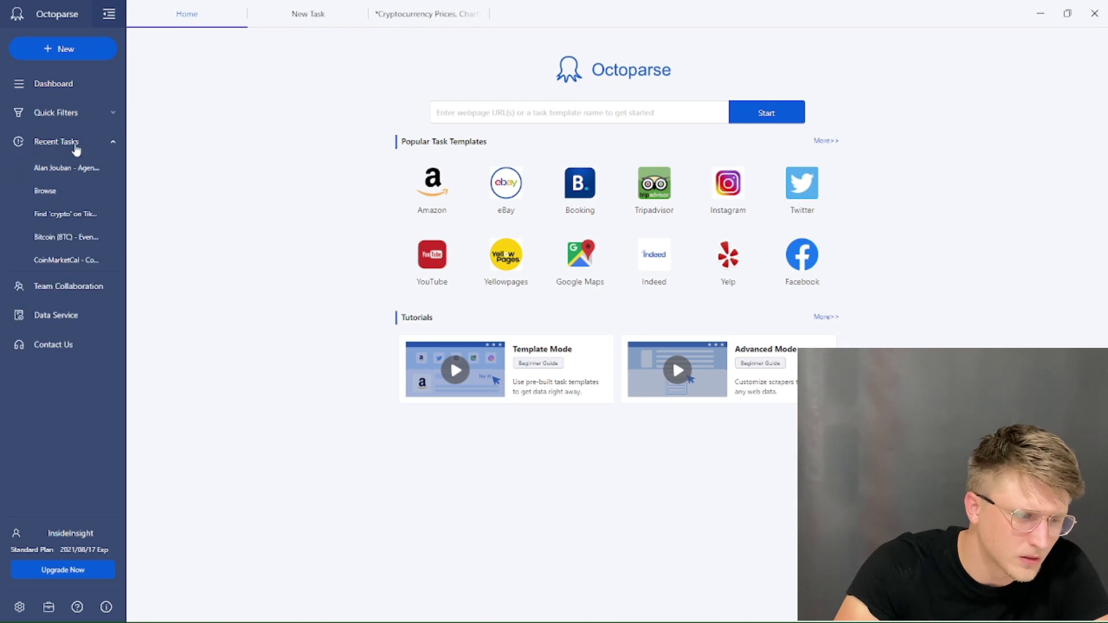
left_click(91, 116)
left_click(92, 116)
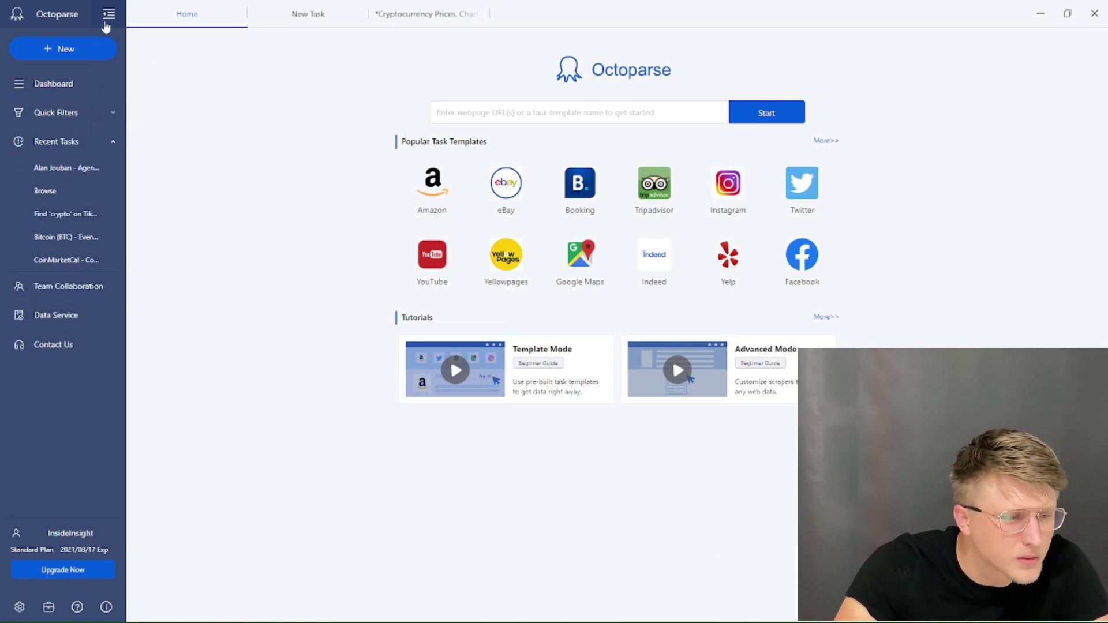
left_click(110, 18)
left_click(14, 16)
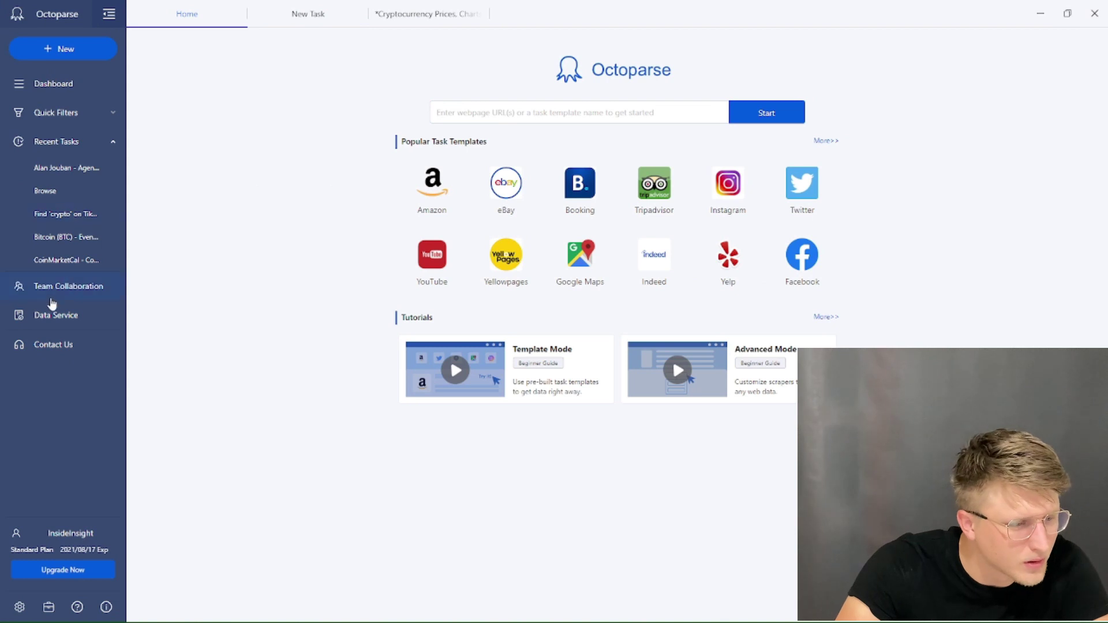
left_click(68, 238)
left_click(61, 193)
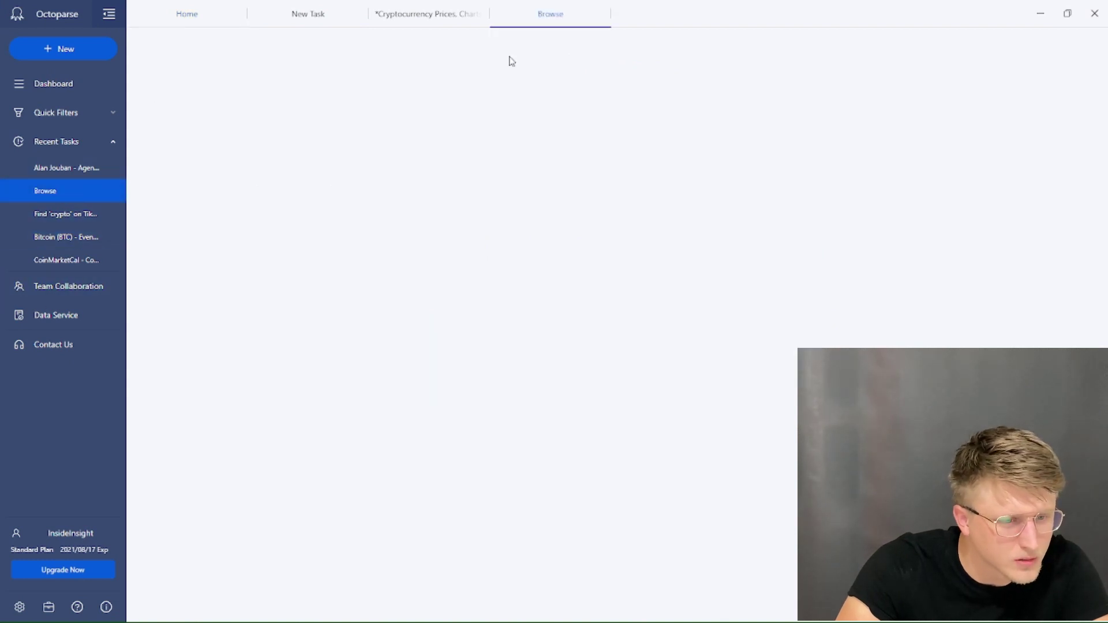
left_click(604, 14)
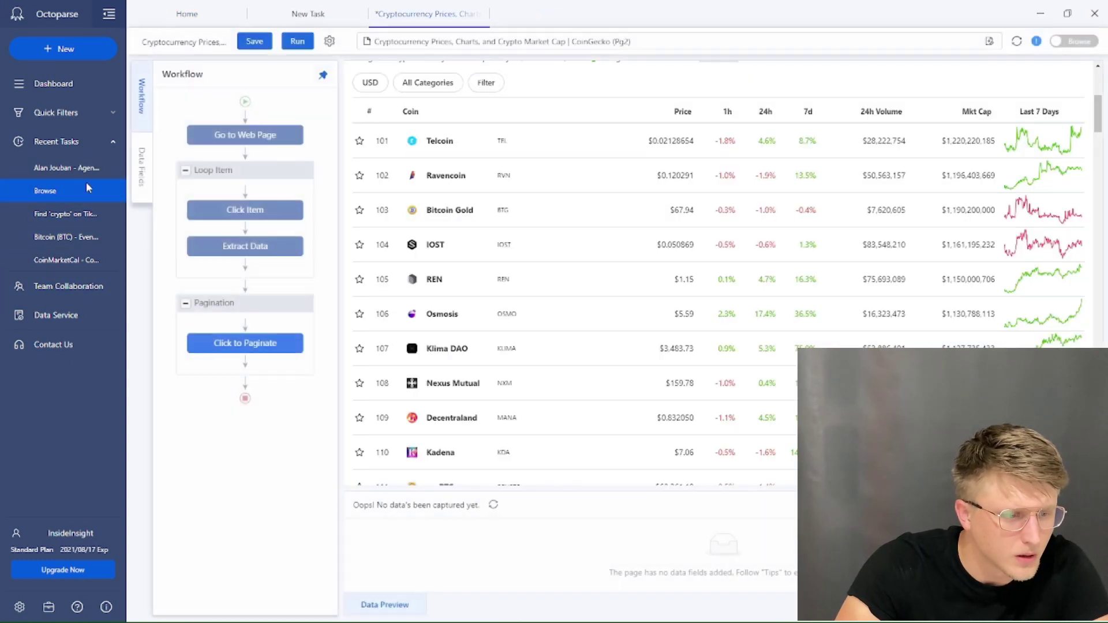
Step: On the Dashboard, tick the Browse and Find 'crypto' on TikTok tasks and delete them
left_click(73, 85)
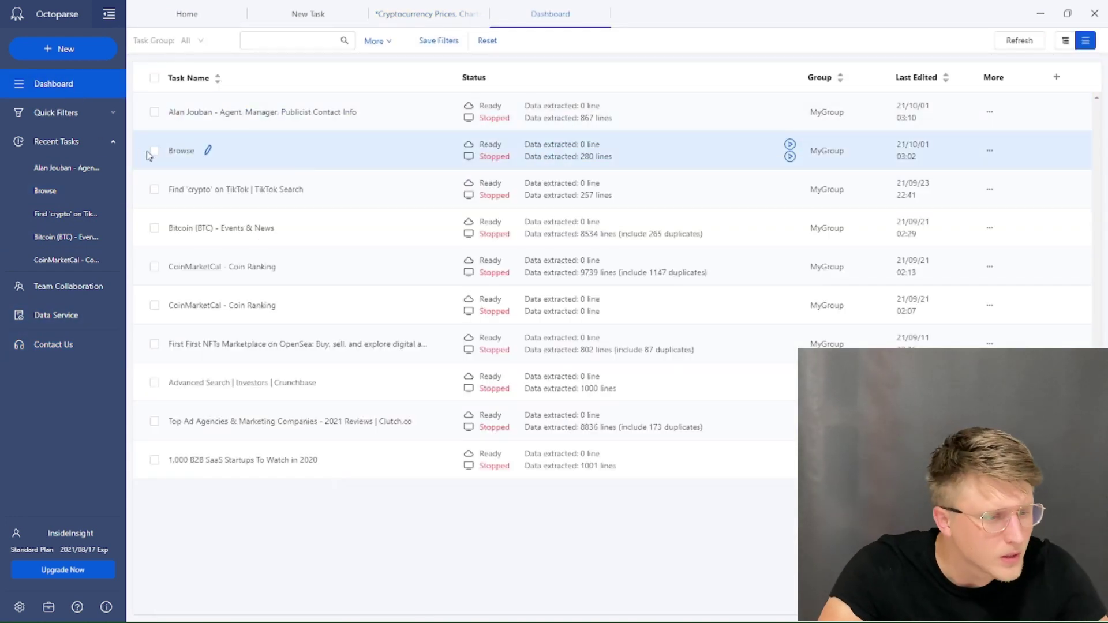
left_click(155, 151)
left_click(154, 205)
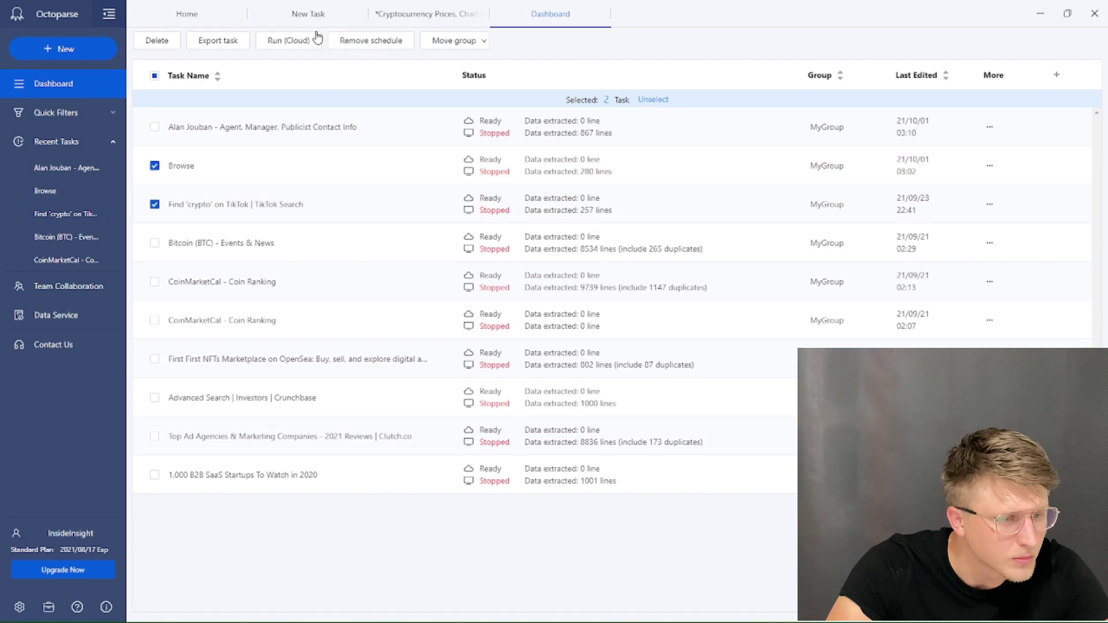
left_click(155, 41)
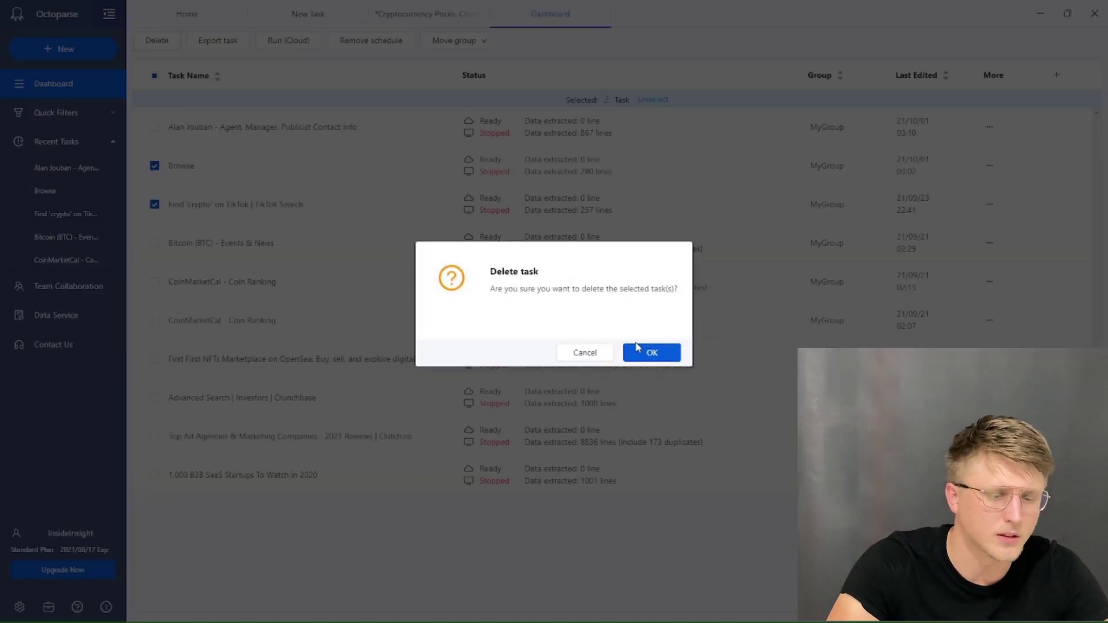
left_click(638, 348)
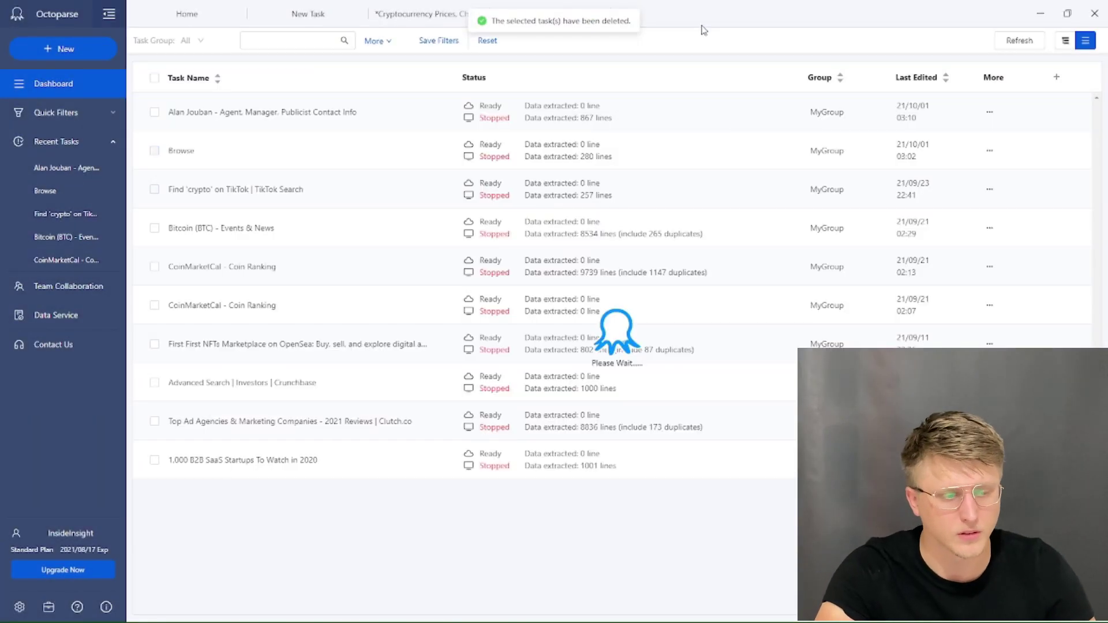
Step: Switch to the Cryptocurrency Prices task, save it via Run, and open the Run Task options
left_click(397, 13)
scroll(386, 219, "down", 3)
scroll(385, 215, "up", 3)
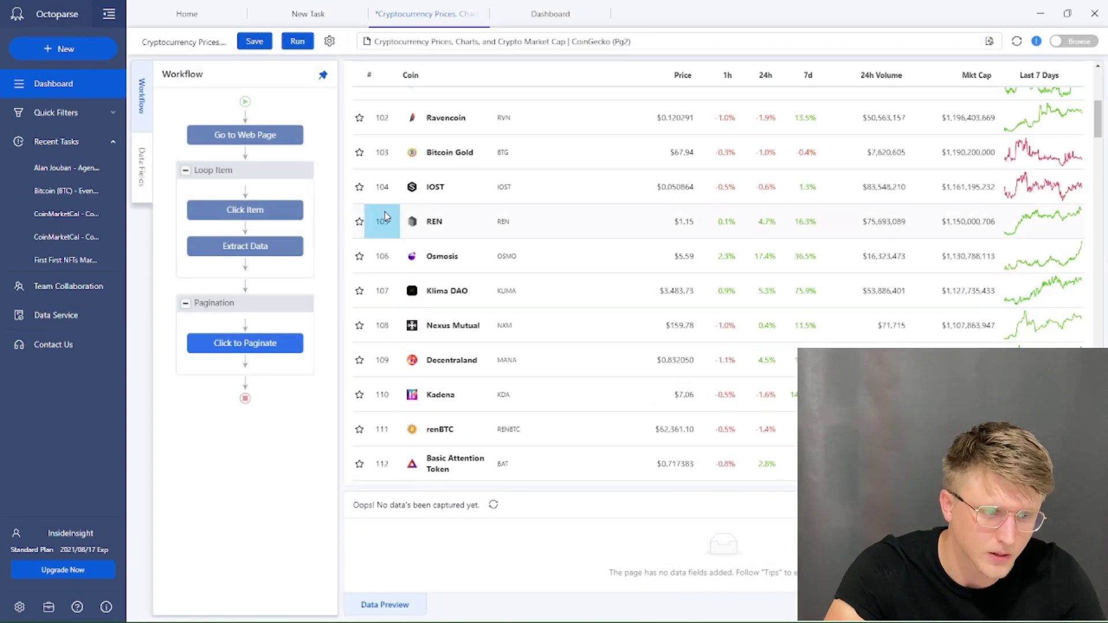
scroll(385, 216, "up", 2)
left_click(294, 46)
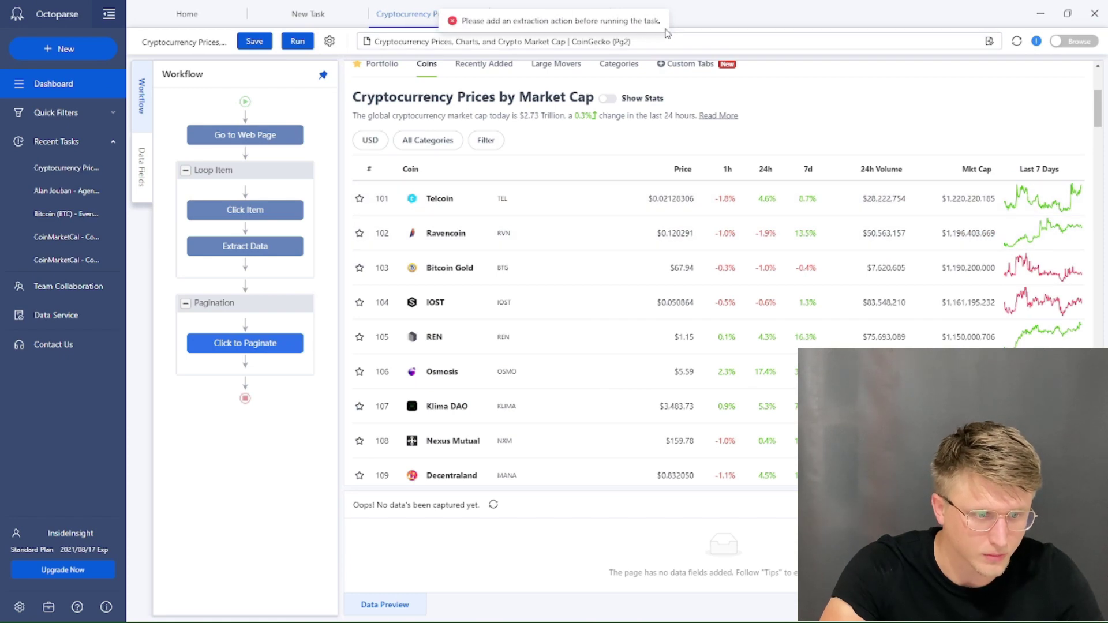
left_click(297, 41)
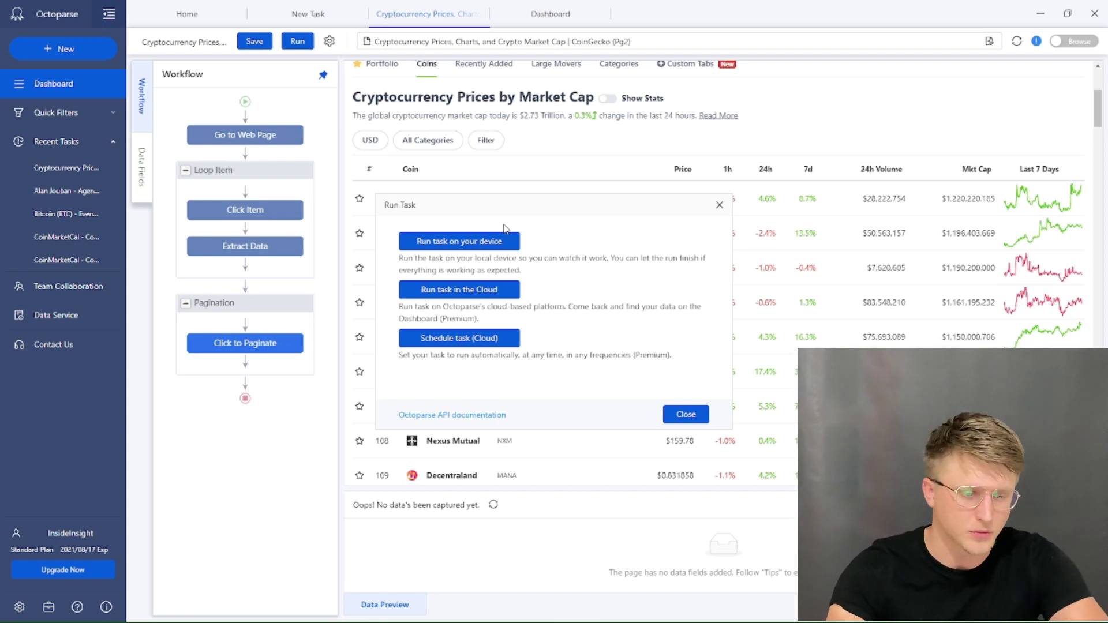
Step: Run the CoinGecko task on this device and bring its local run window forward
left_click(474, 240)
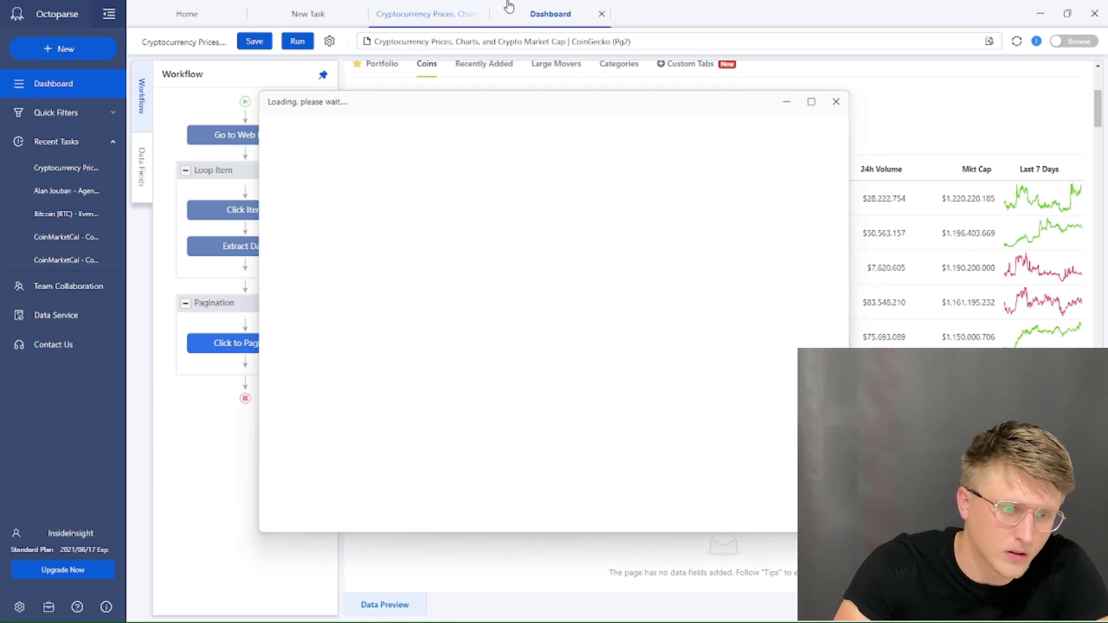
left_click(476, 14)
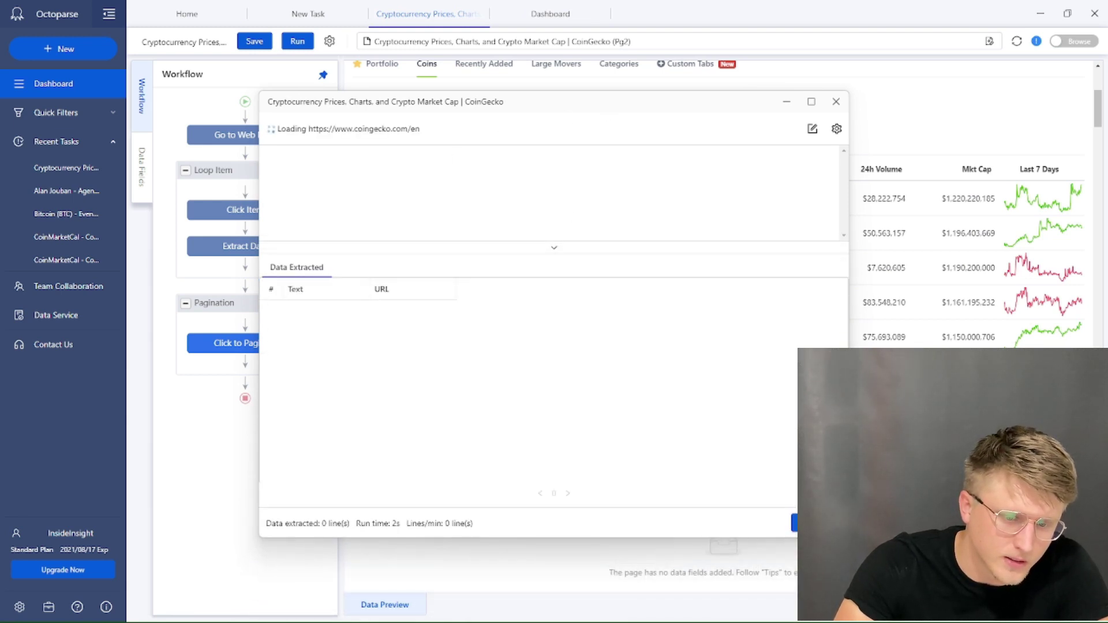
left_click(853, 335)
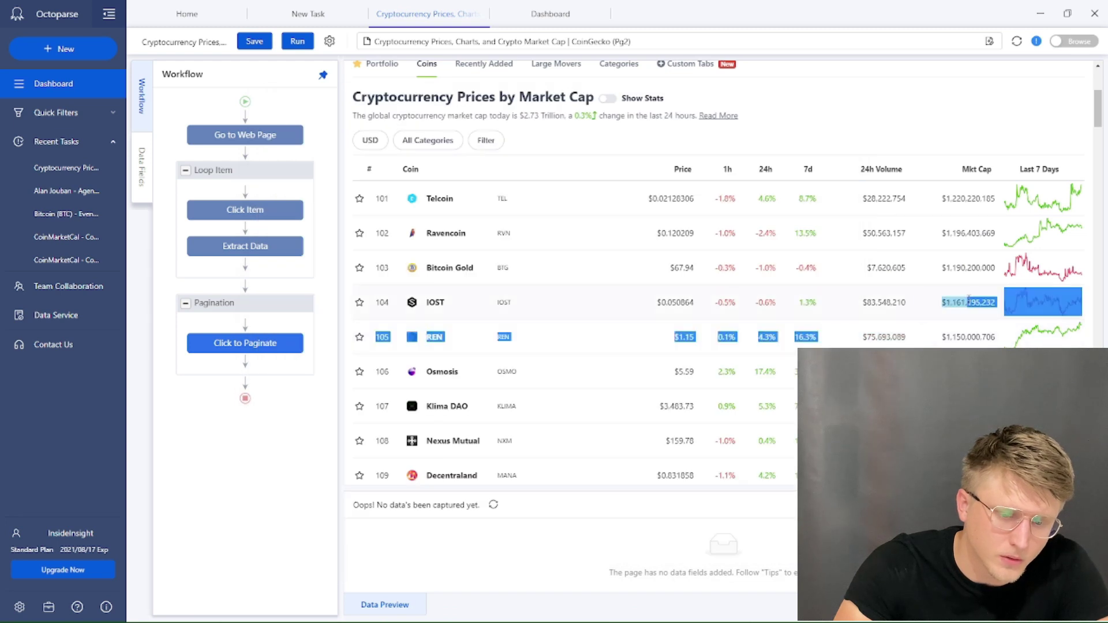
mouse_move(349, 609)
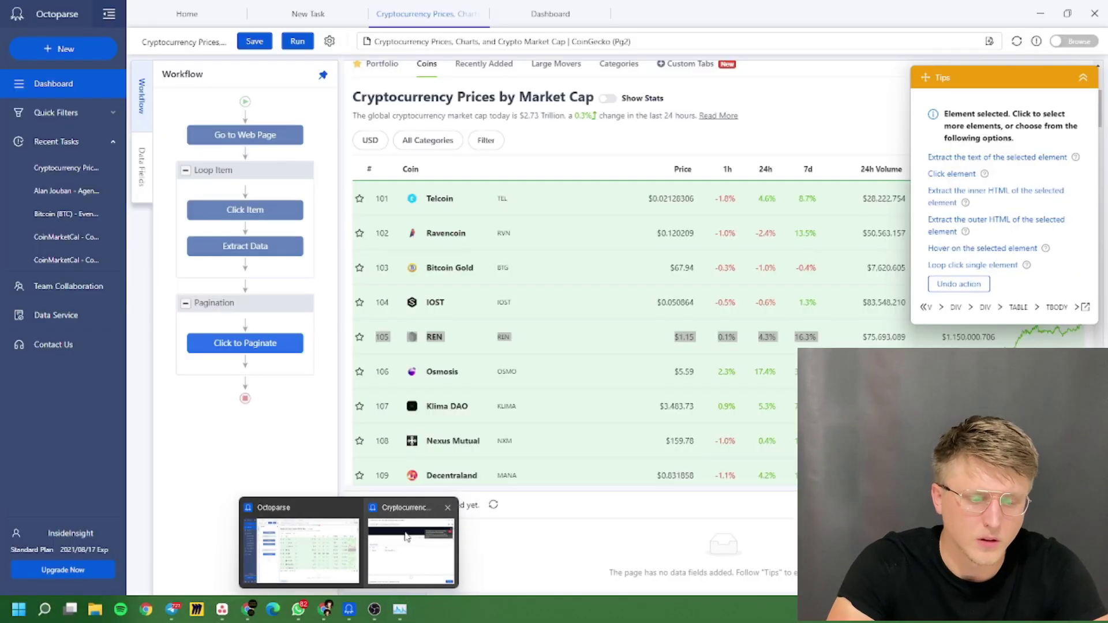
left_click(406, 536)
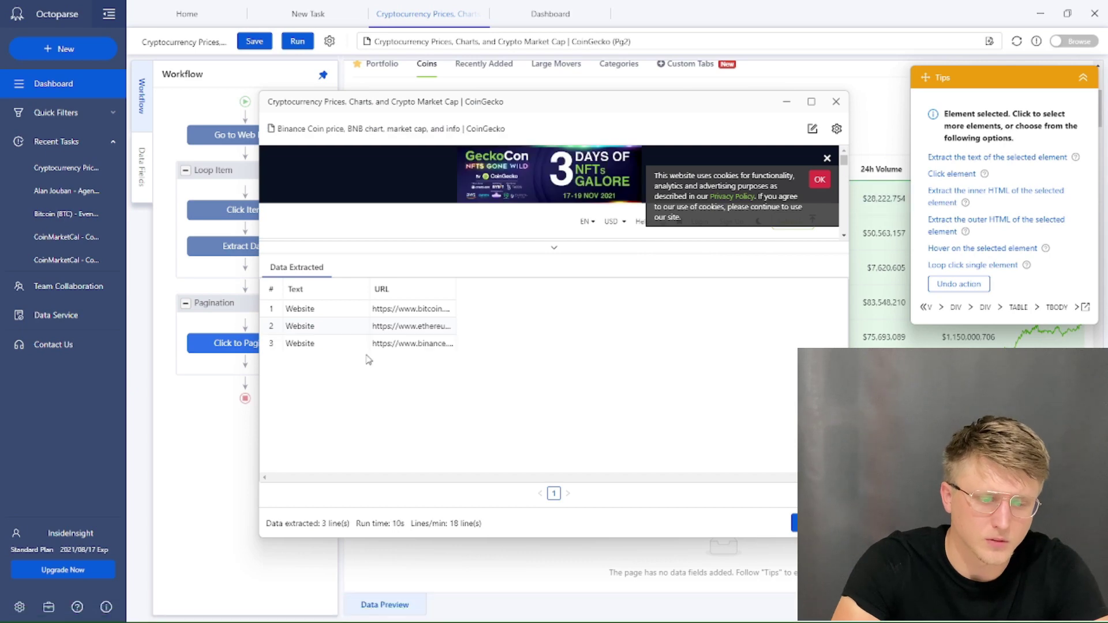
Step: Maximise the run window, dismiss the cookie notice, and toggle the Data Extracted panel while rows accumulate
left_click(811, 102)
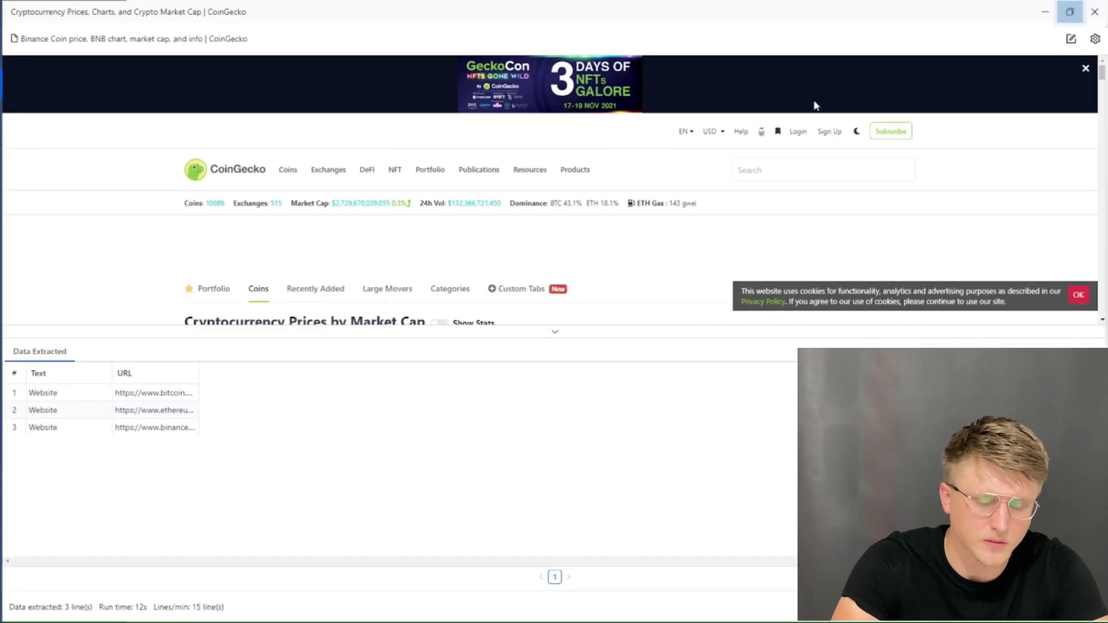
left_click(1078, 295)
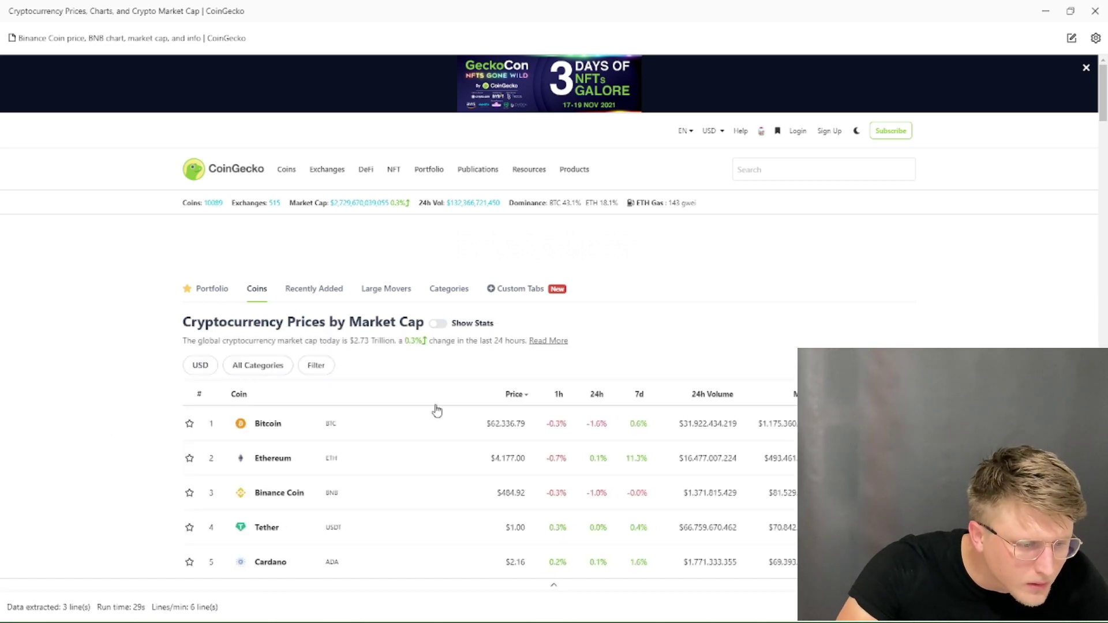
scroll(293, 525, "down", 3)
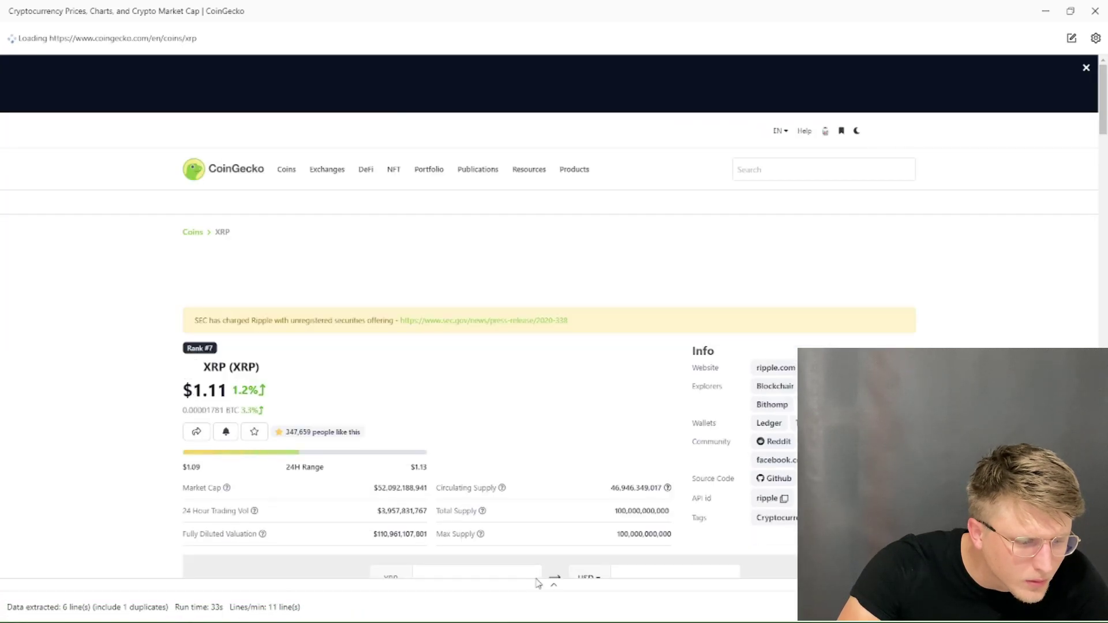
left_click(553, 585)
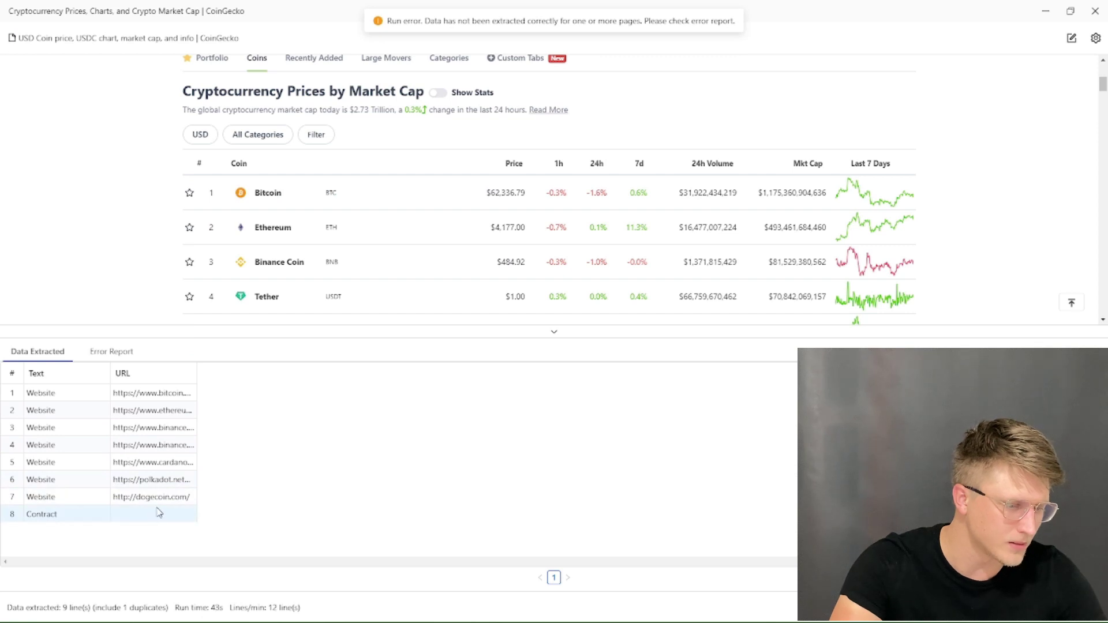
left_click(555, 335)
scroll(413, 448, "down", 5)
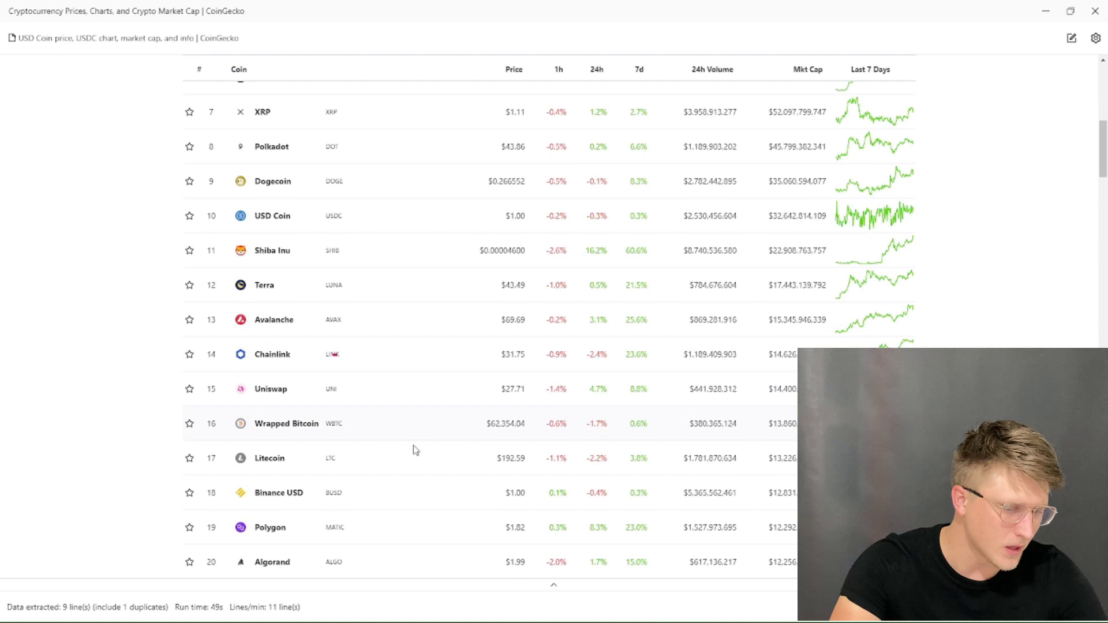
scroll(413, 449, "up", 5)
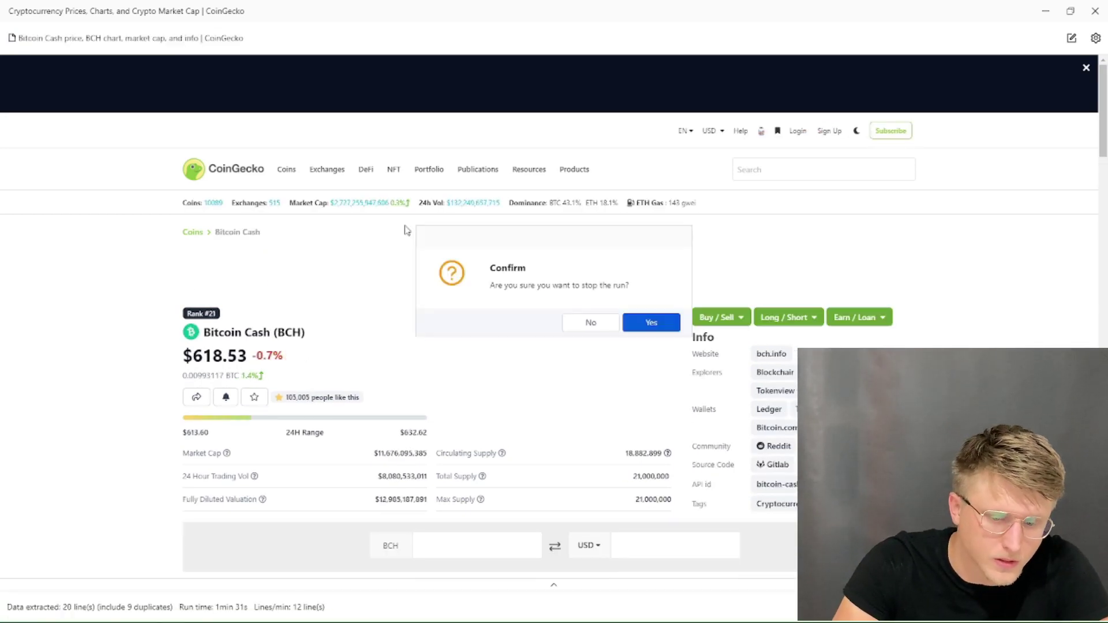
Step: Stop the run and export all 21 extracted lines, keeping duplicates
left_click(647, 330)
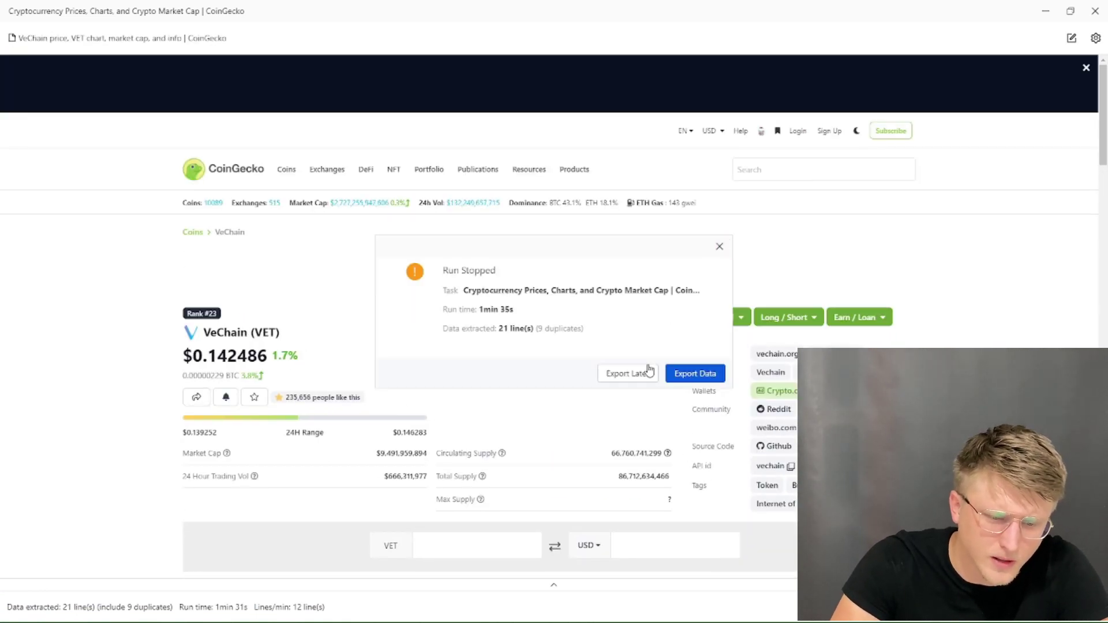
left_click(676, 373)
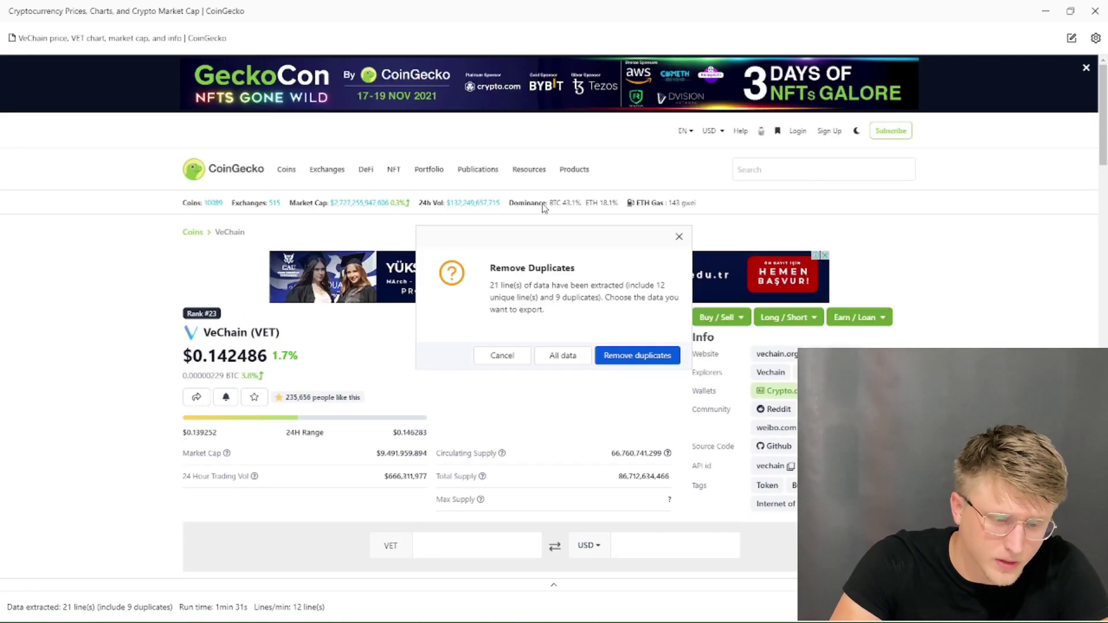
left_click(622, 354)
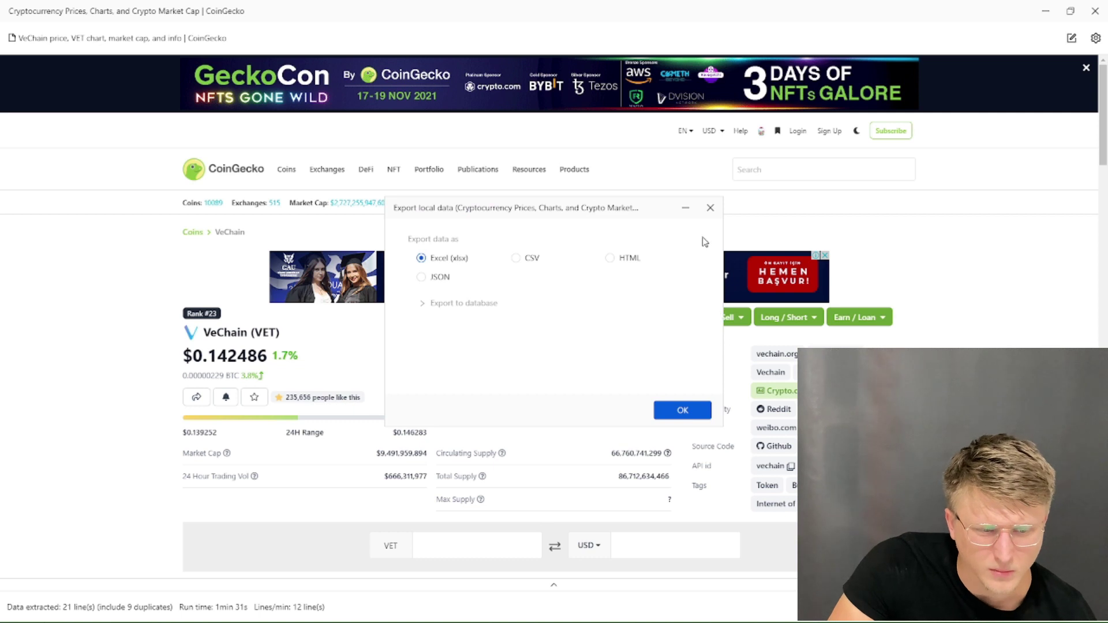
left_click(710, 207)
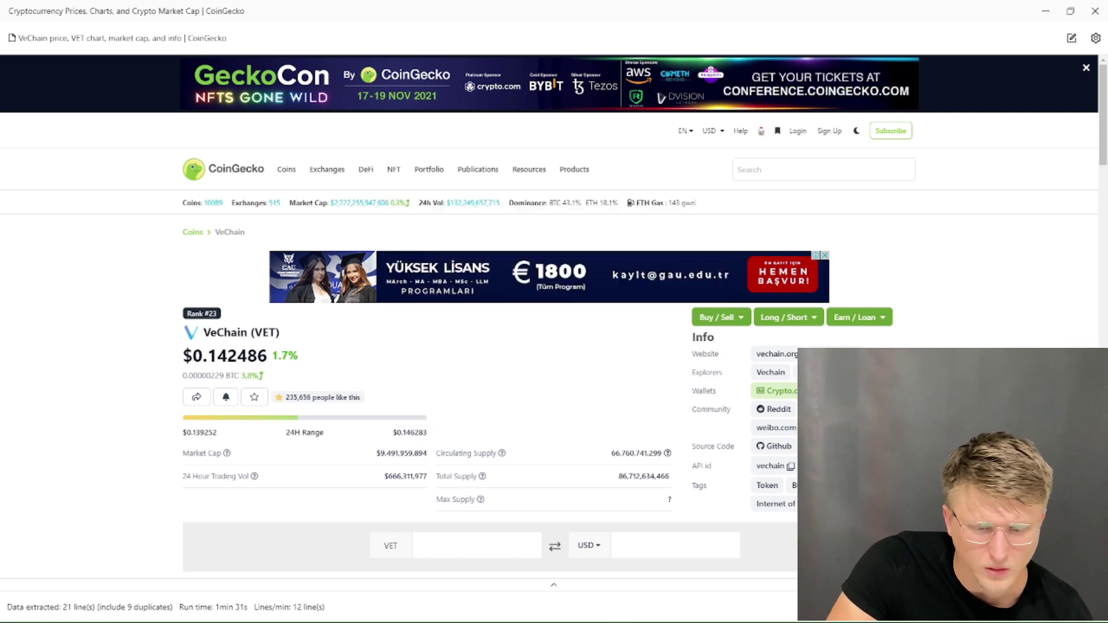
left_click(557, 355)
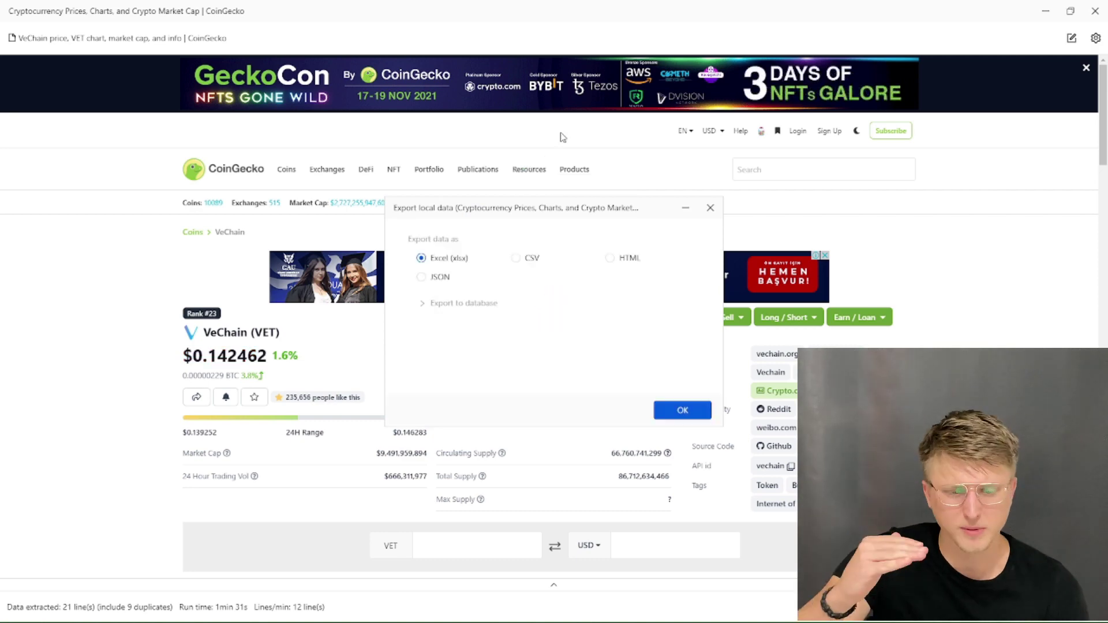
Step: Save the export as a CSV file on the Desktop and open it
left_click(527, 259)
left_click(689, 412)
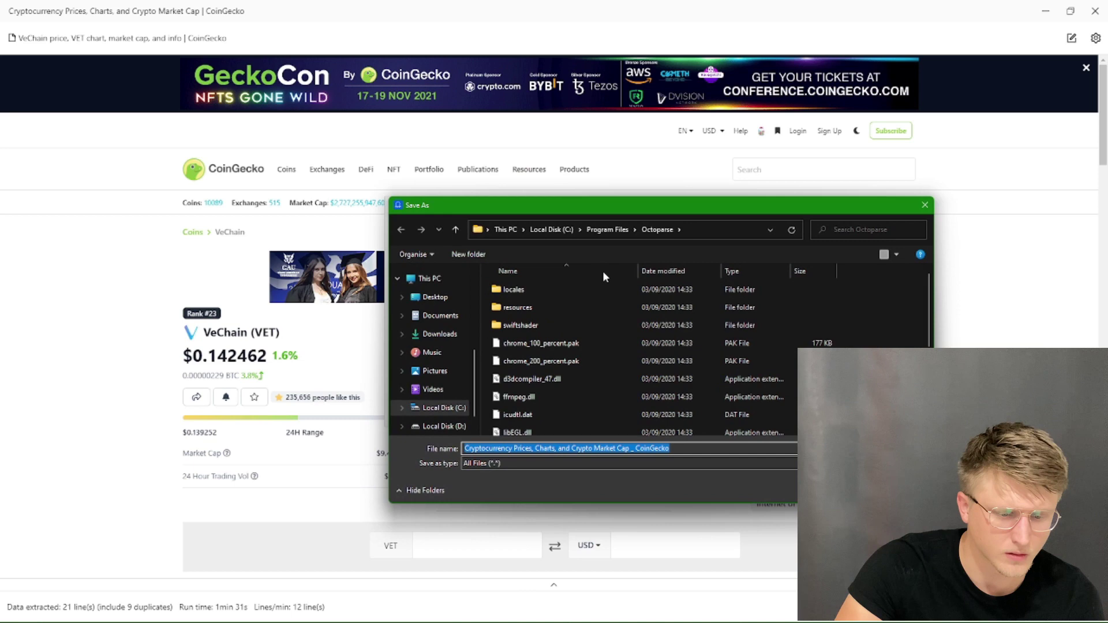
left_click(434, 296)
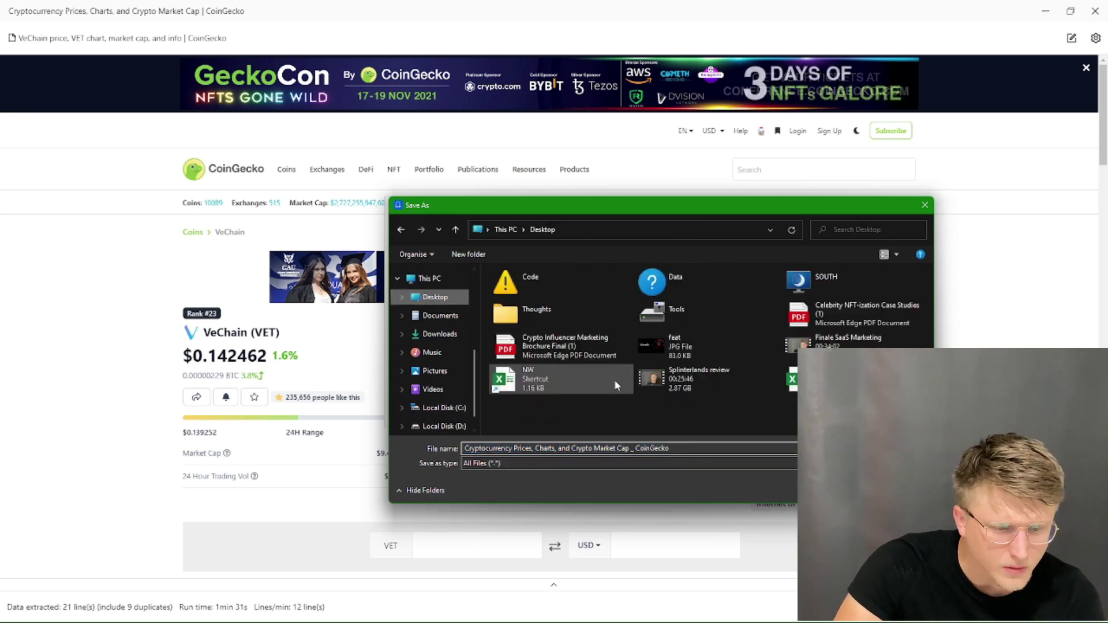
left_click(848, 490)
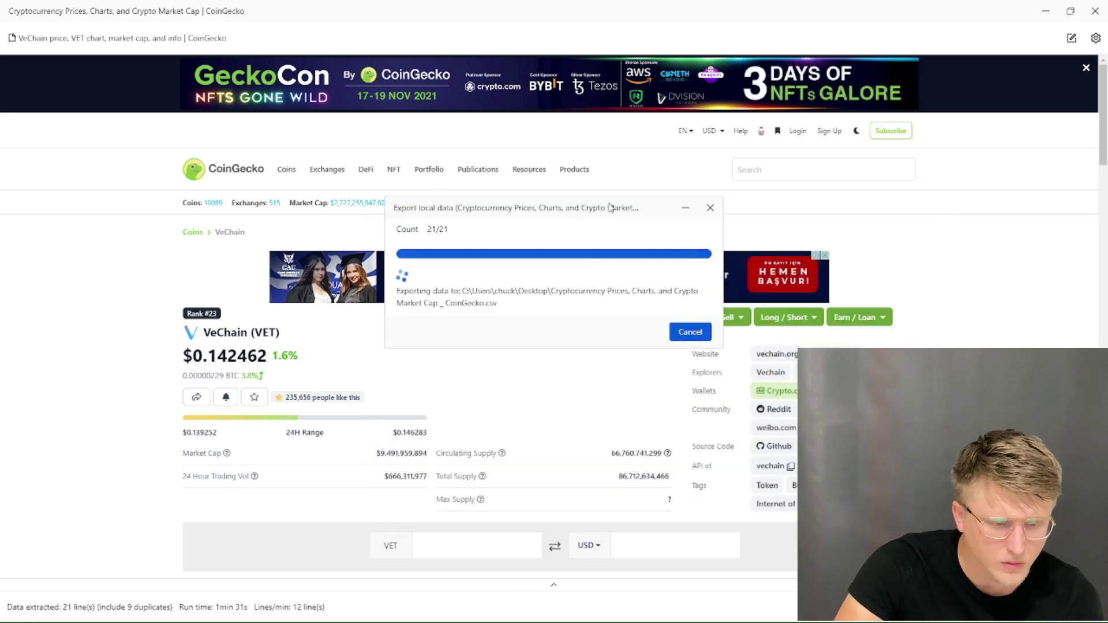
left_click(504, 288)
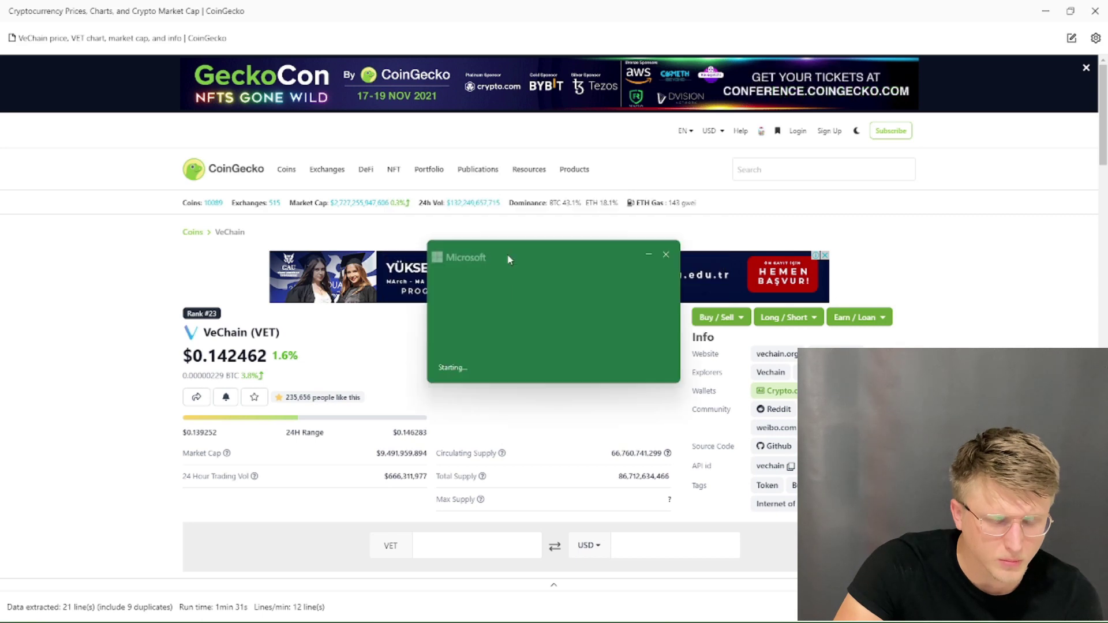
Step: Widen column A, then select the Contract entries and the scraped coin URLs in column B
left_click_drag(54, 121, 272, 155)
left_click_drag(326, 205, 293, 347)
left_click(293, 348)
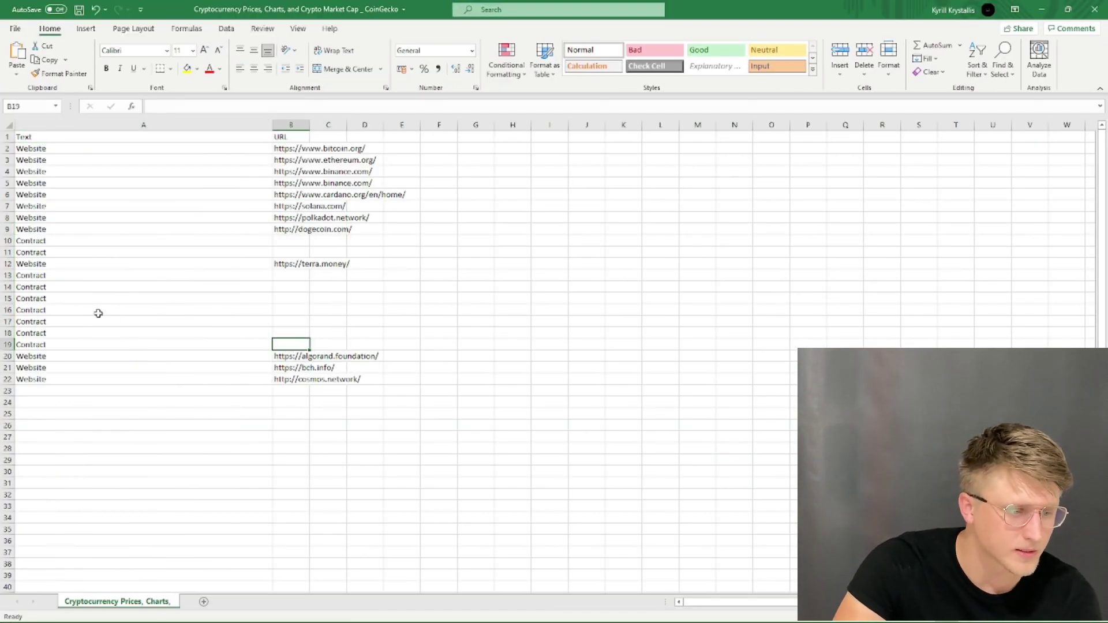
left_click_drag(99, 322, 130, 298)
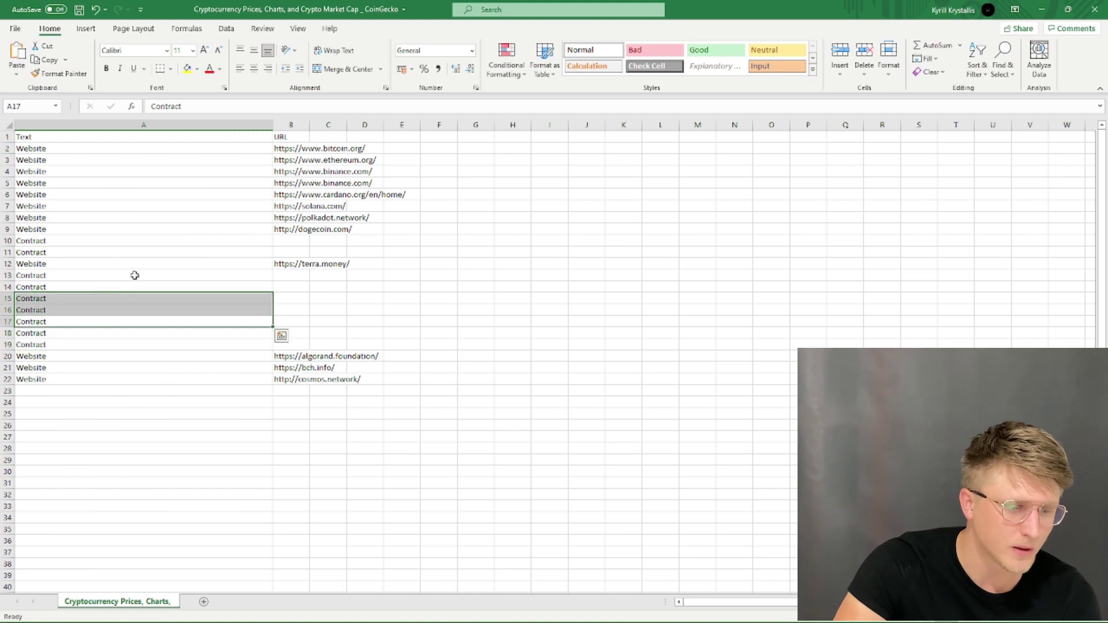
left_click_drag(297, 149, 293, 381)
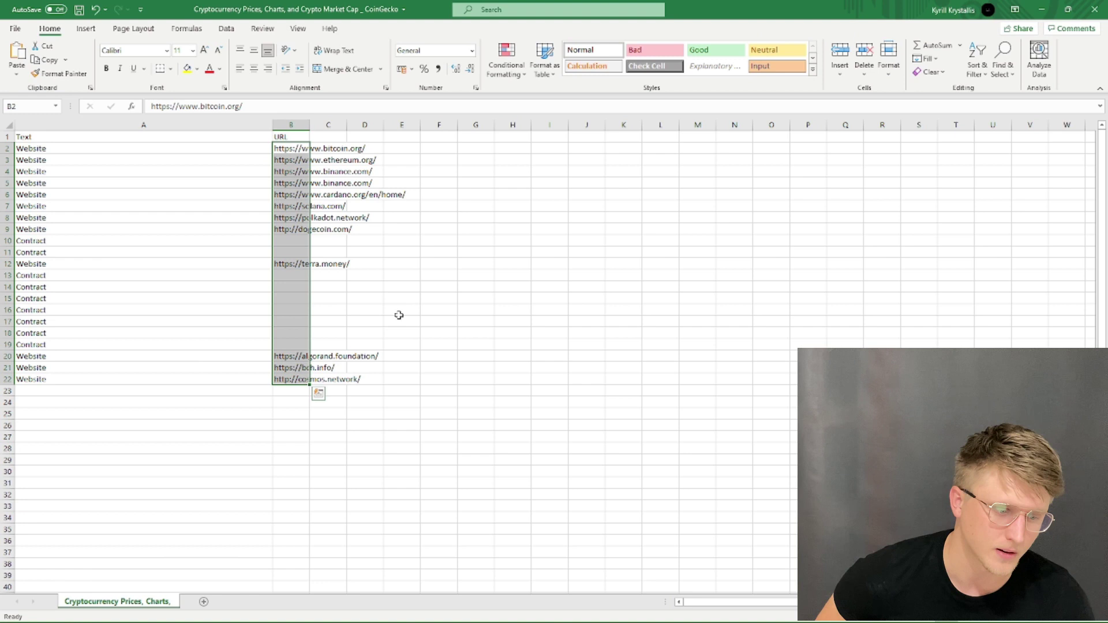